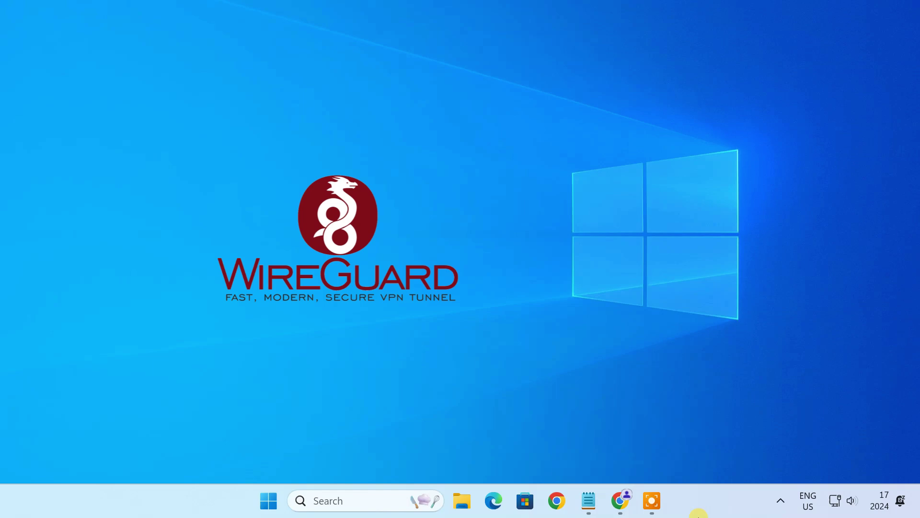
Step: Search for wireguard in a new Chrome window and open the official Installation page
left_click(620, 502)
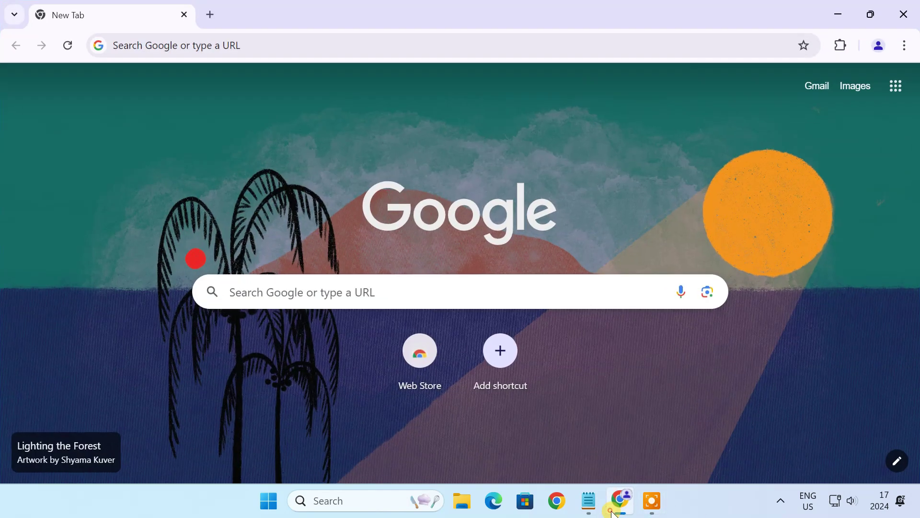
left_click(247, 46)
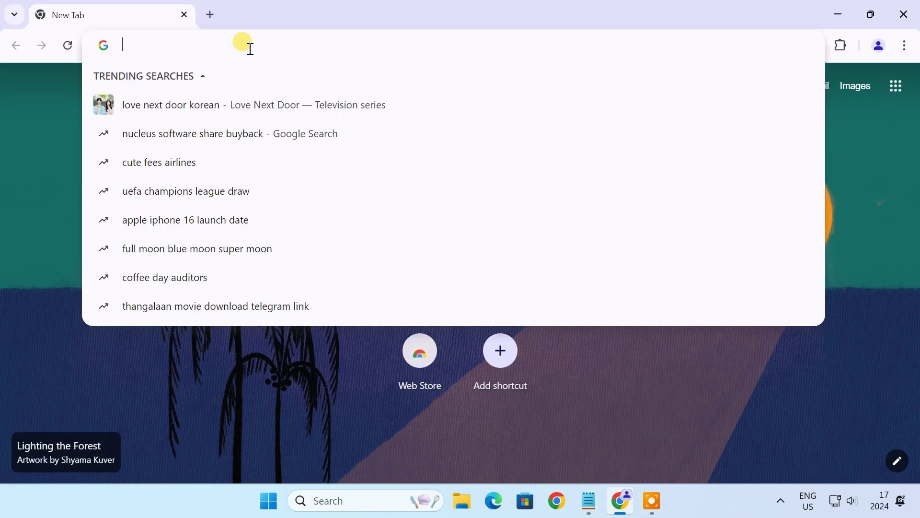
type("wireguar")
key("Return")
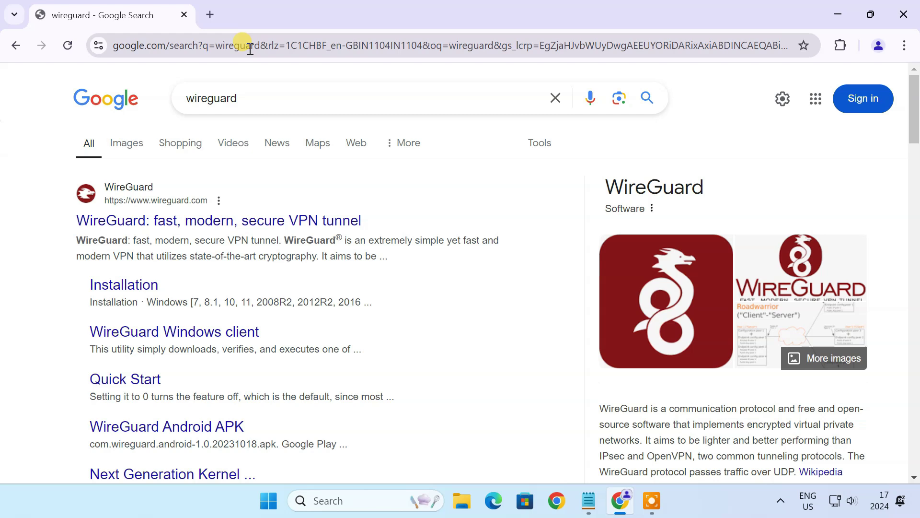
left_click(141, 284)
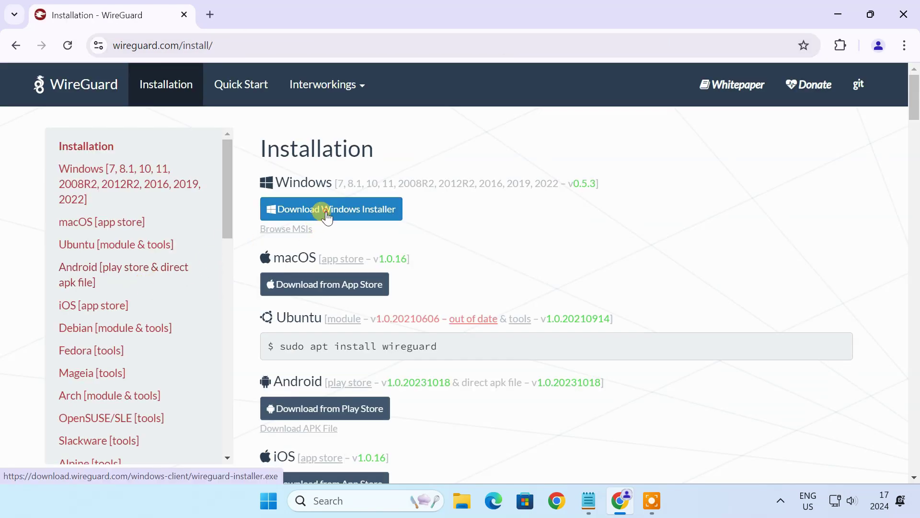
Step: Download and run the WireGuard Windows installer, then minimize Chrome
left_click(327, 217)
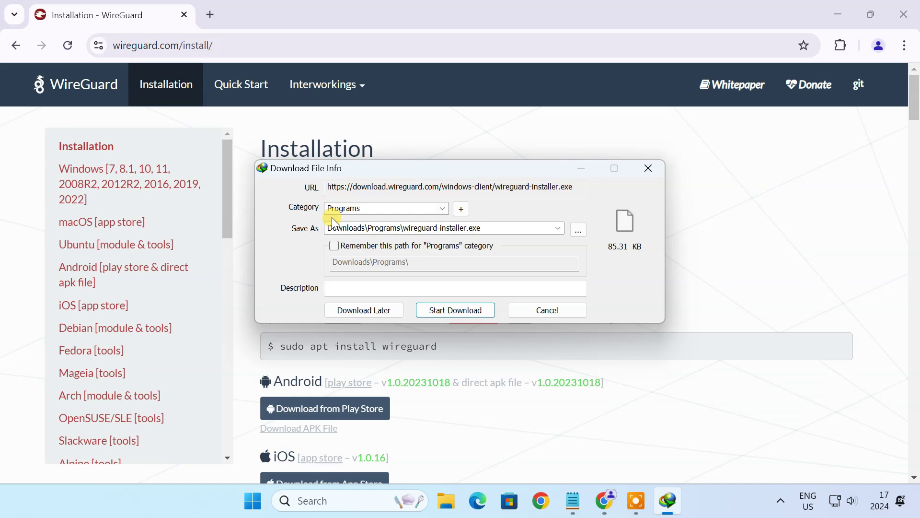
left_click(441, 307)
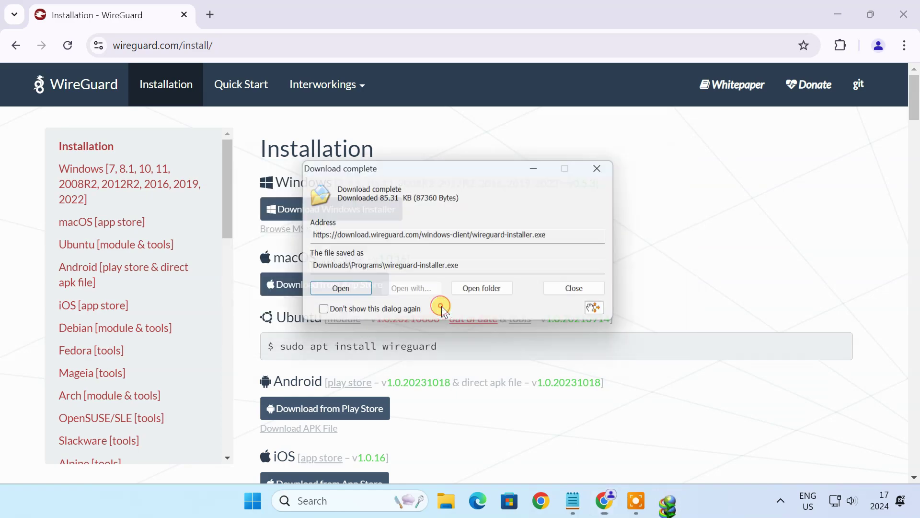
left_click(351, 288)
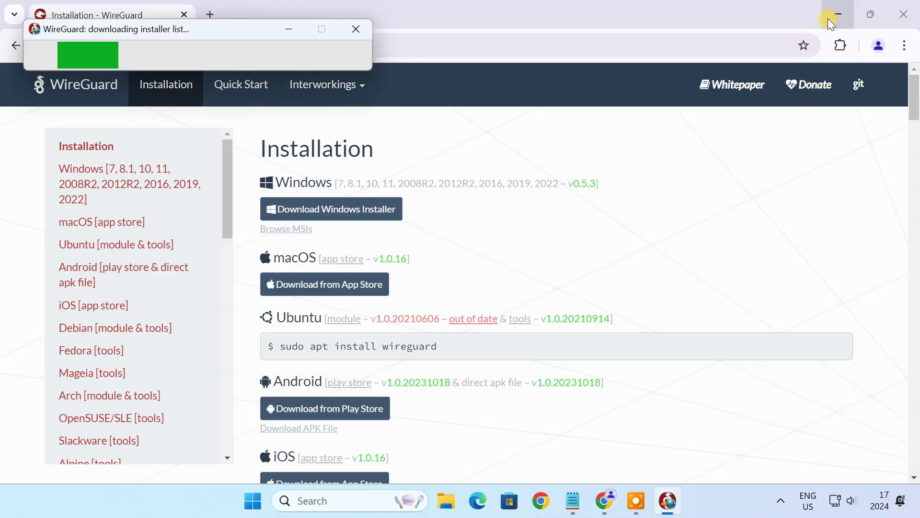
left_click(828, 18)
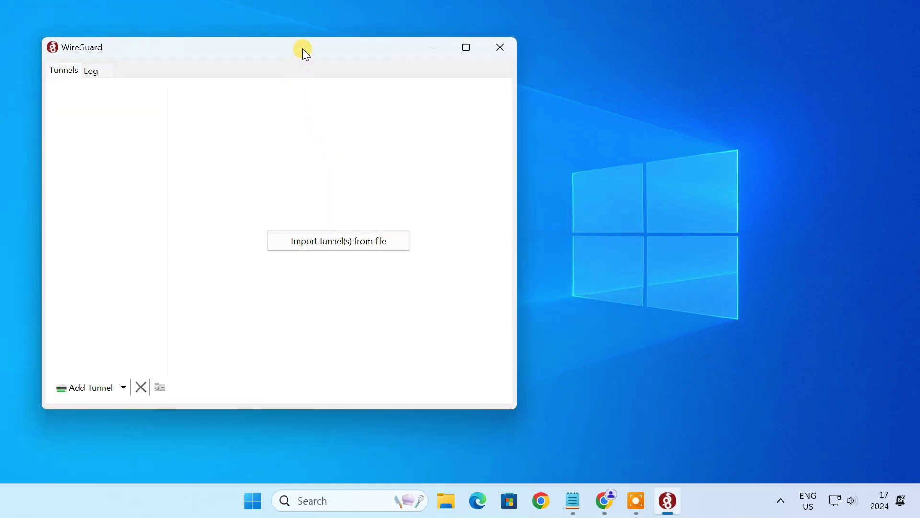
Step: Add an empty tunnel named WireGuard-Server and select its generated public key
left_click_drag(303, 50, 279, 49)
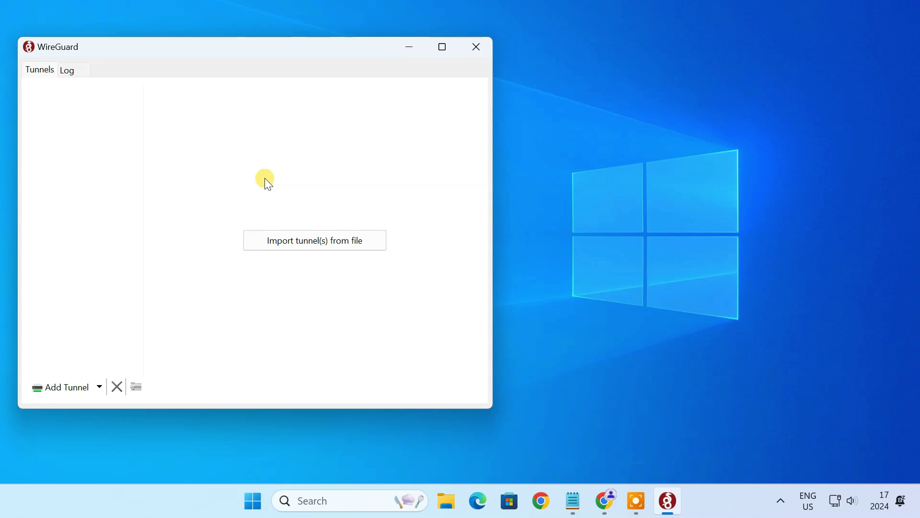
left_click(101, 386)
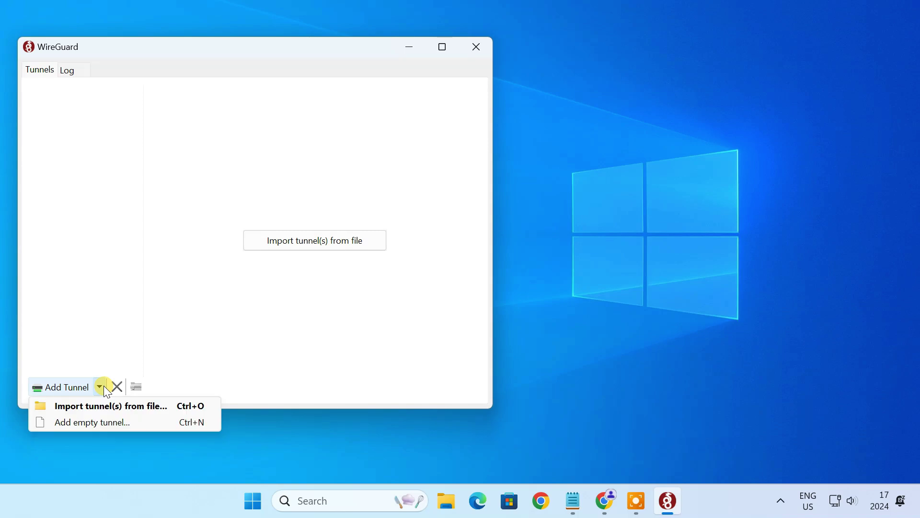
left_click(123, 424)
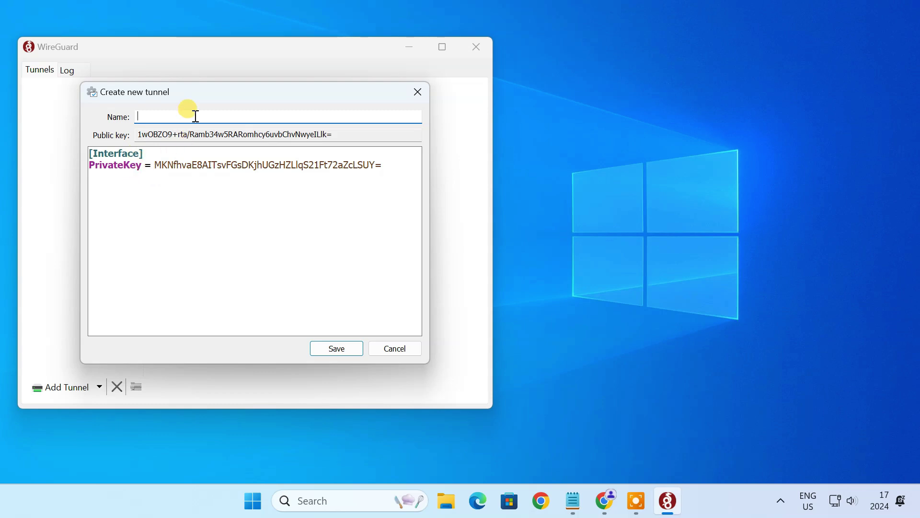
type("WireGuard-Server")
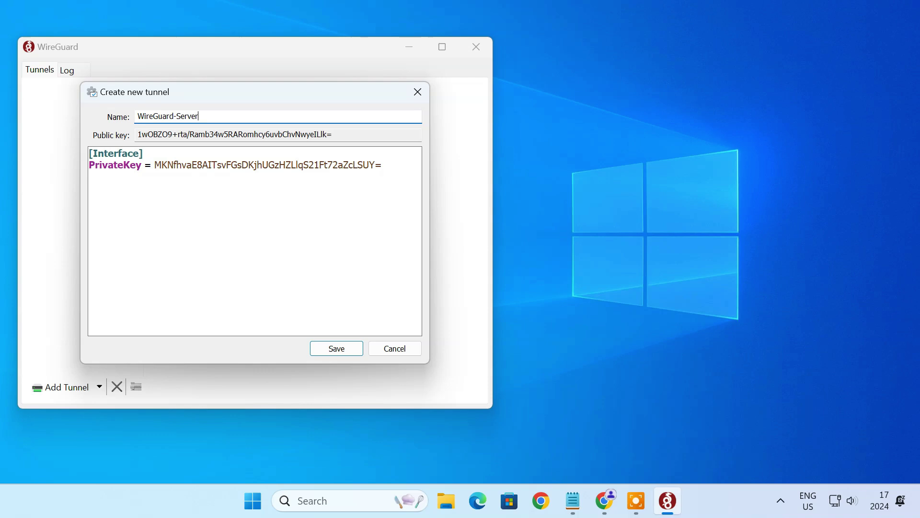
left_click_drag(138, 134, 338, 136)
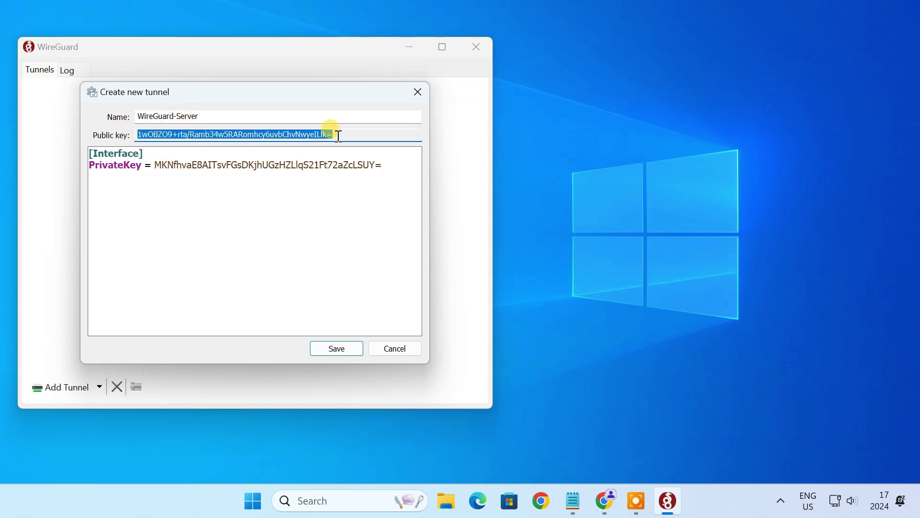
Step: Paste the server public key after 'Server Public Key:' in the WG.txt notes
left_click(572, 501)
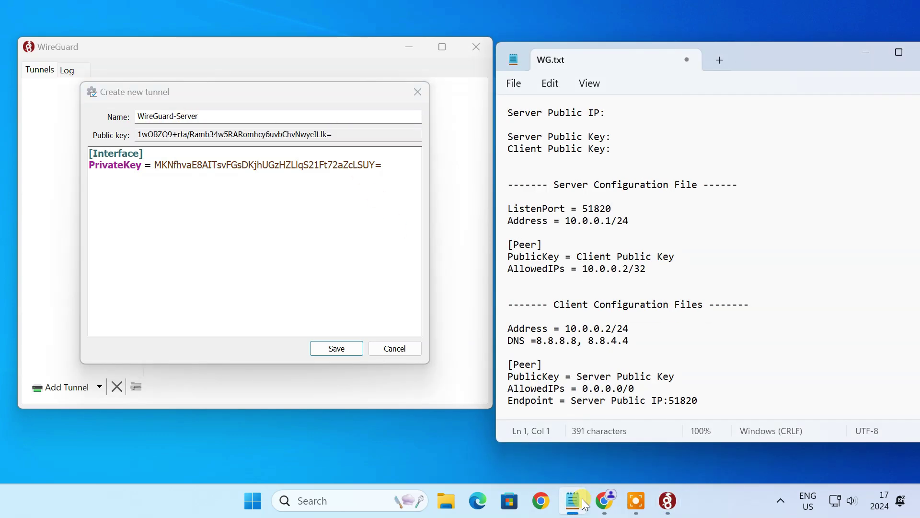
left_click(612, 137)
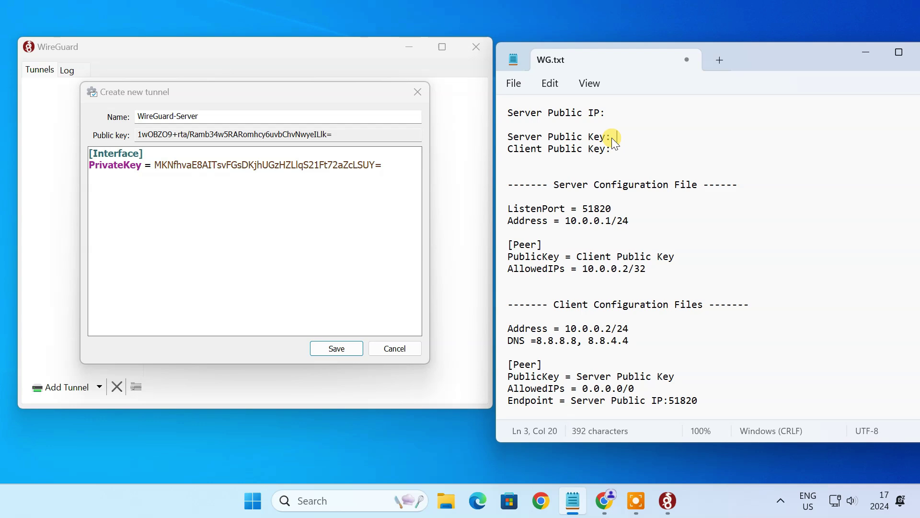
type("1wOBZO9+rta/Ramb34w5RARomhcy6uvbChvNwyeILlk=")
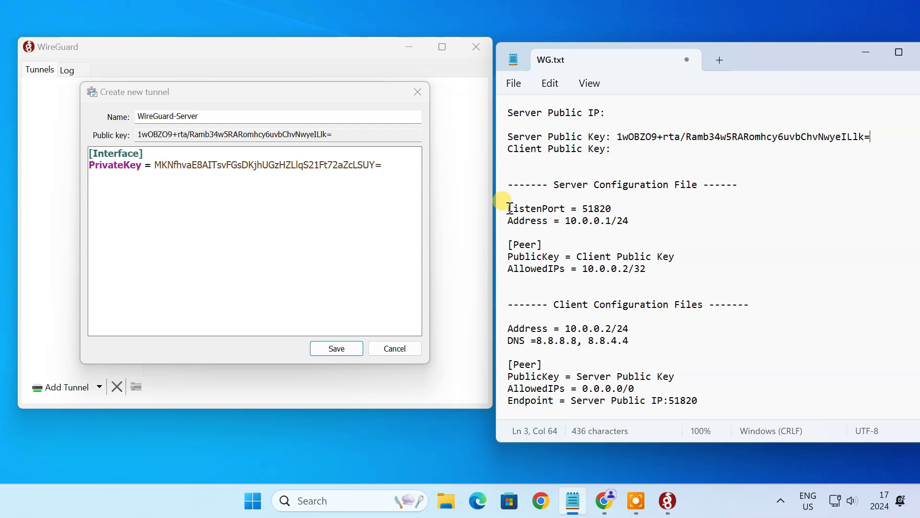
Step: Add ListenPort 51820 and Address 10.0.0.1/24 under PrivateKey and save the WireGuard-Server tunnel
left_click_drag(508, 207, 638, 224)
key("ctrl+c")
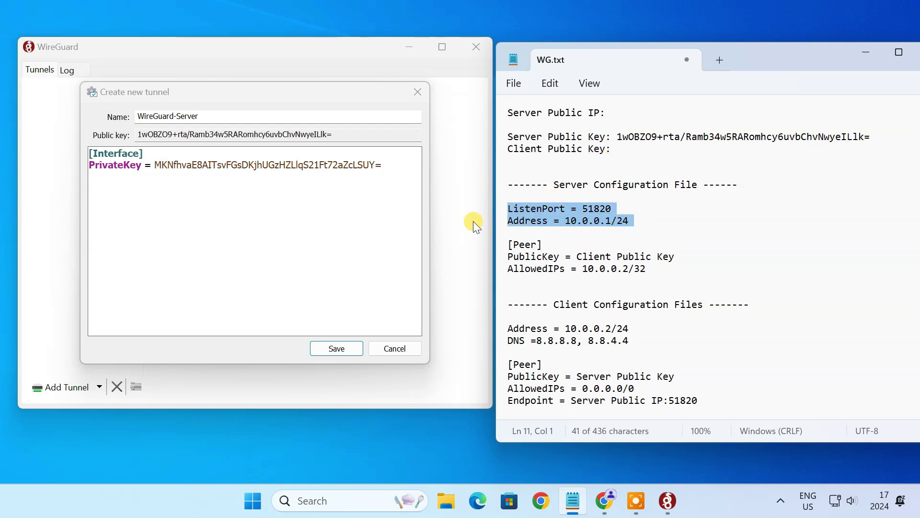
left_click(376, 185)
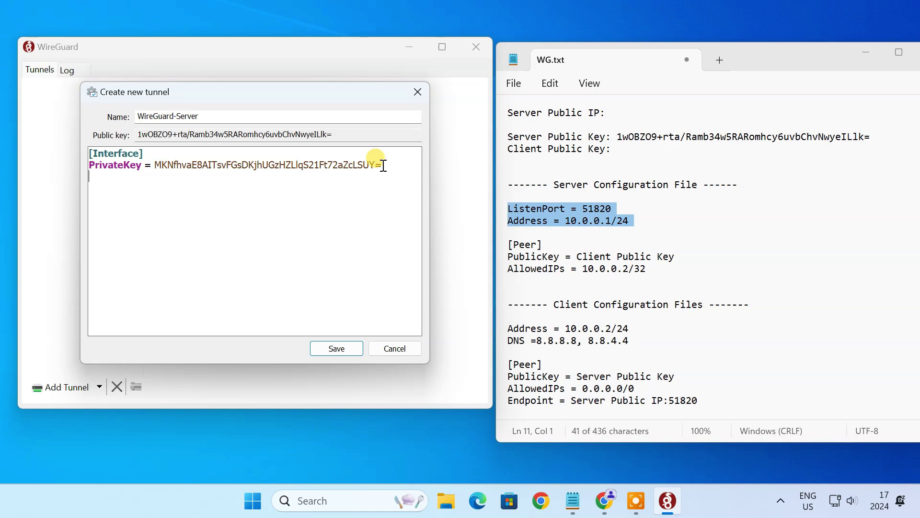
key("ctrl+v")
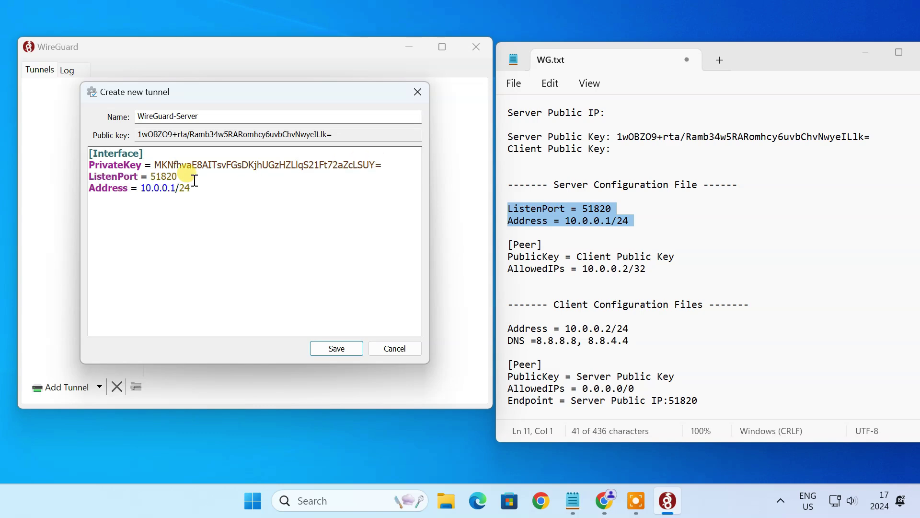
left_click_drag(150, 176, 185, 179)
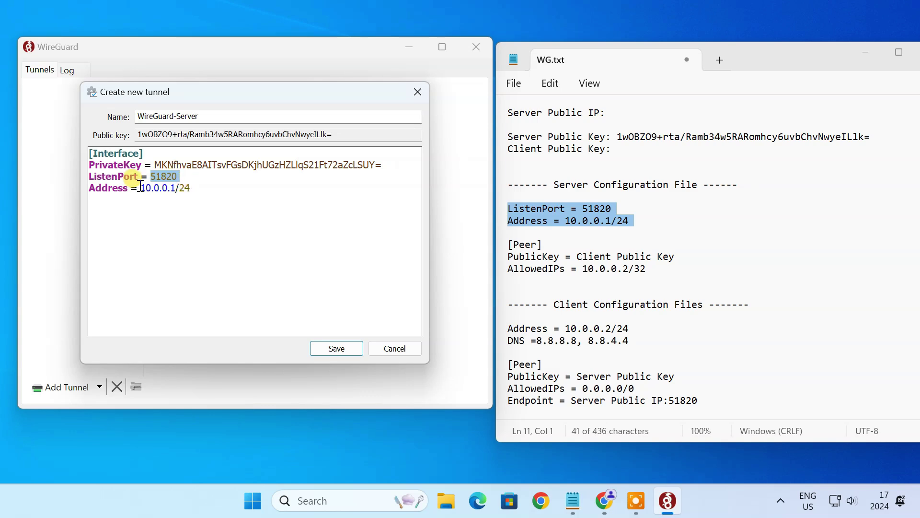
left_click_drag(141, 188, 192, 188)
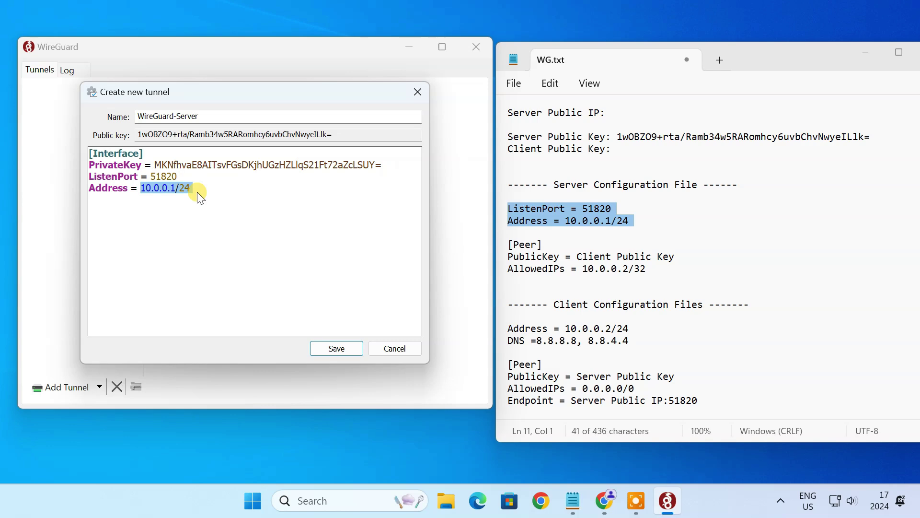
left_click(332, 346)
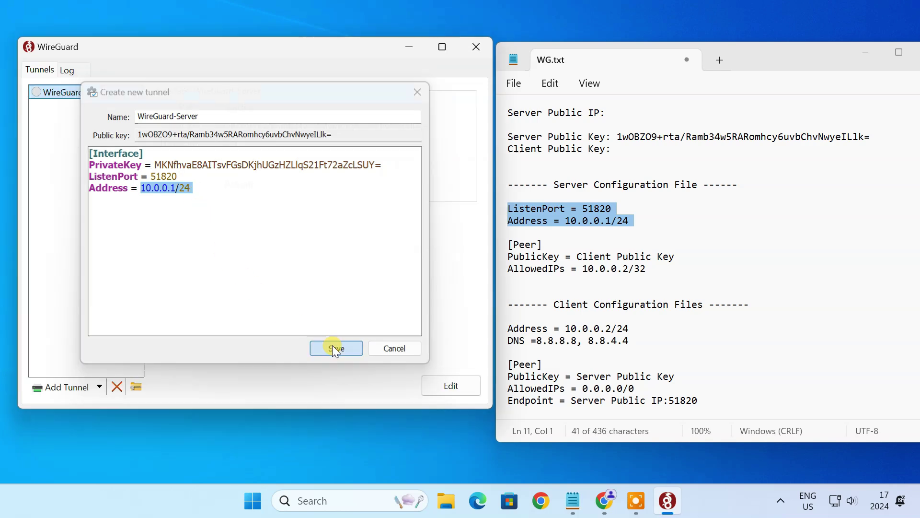
Step: Create an empty Client1 tunnel and record its public key after 'Client Public Key' in WG.txt
left_click(99, 387)
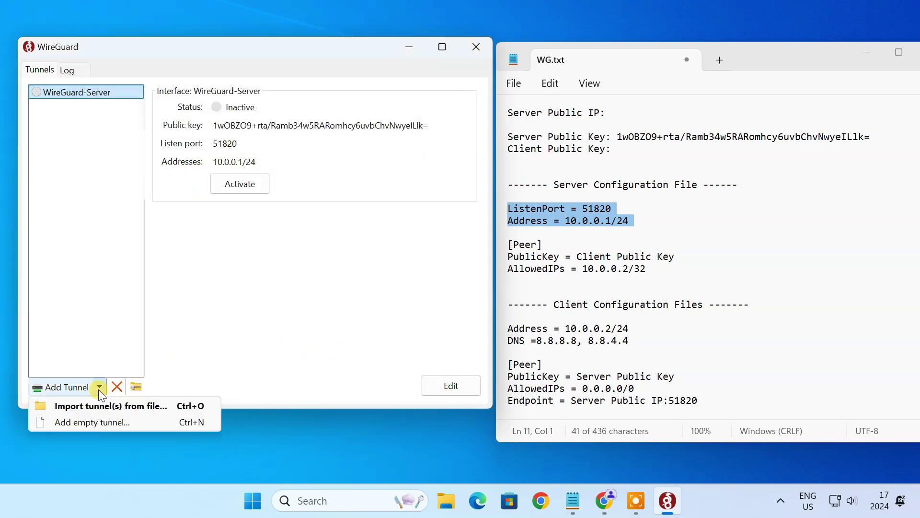
left_click(129, 423)
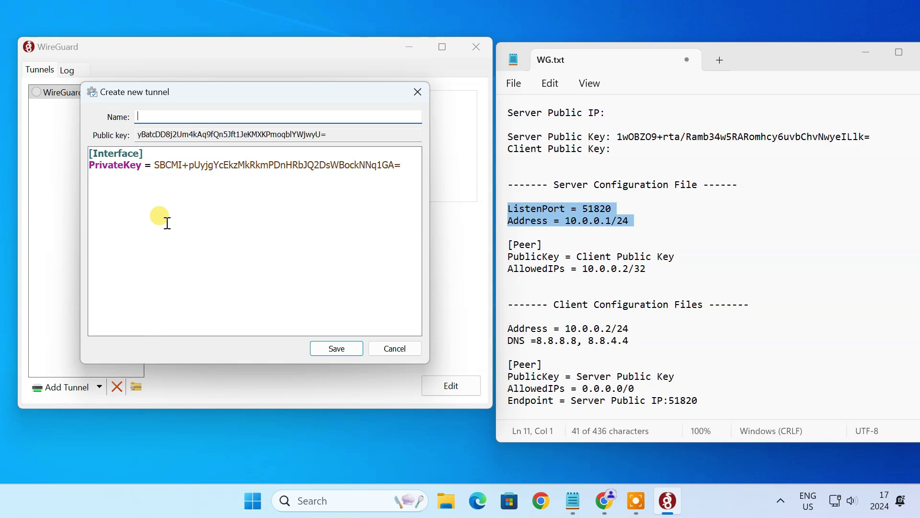
left_click(189, 114)
type("Client1")
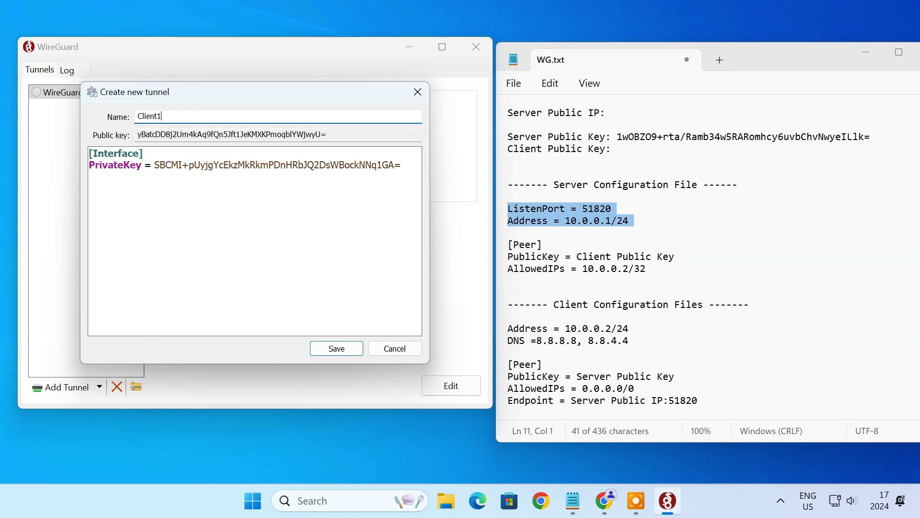
left_click_drag(138, 135, 340, 140)
key("ctrl+c")
left_click(623, 147)
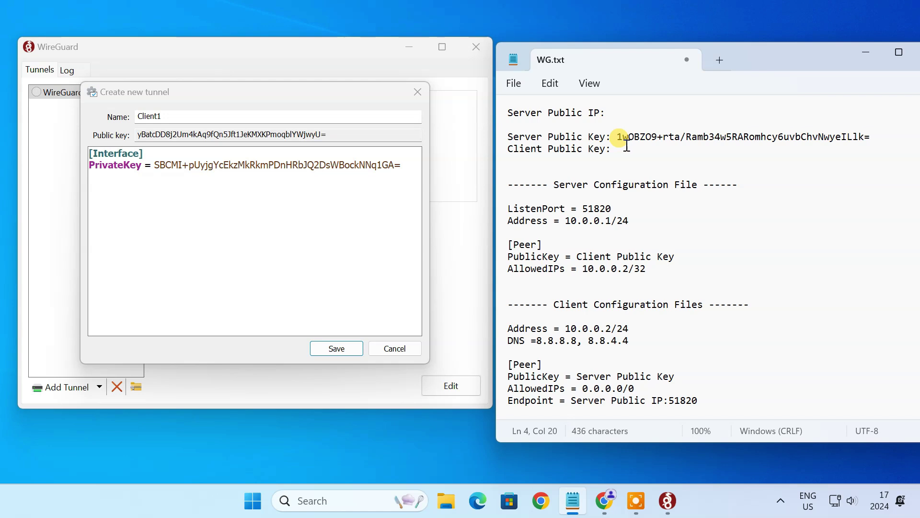
key("ctrl+v")
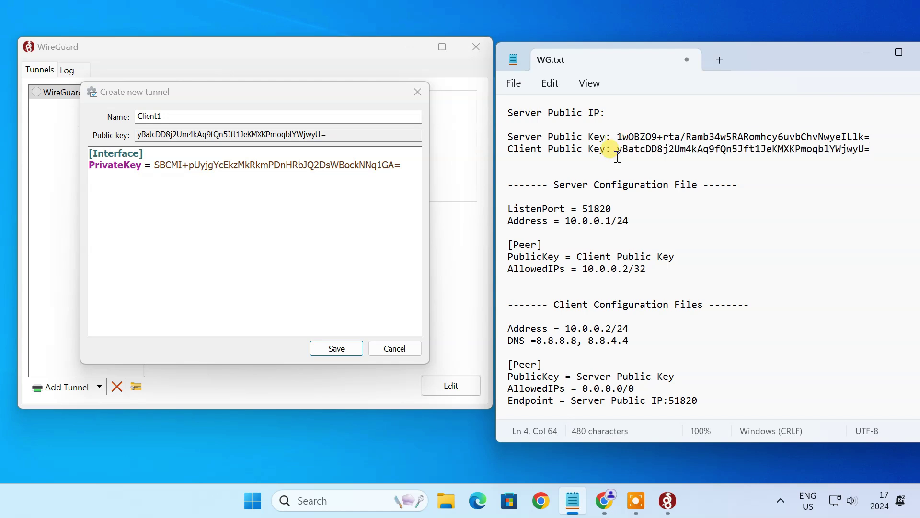
Step: Paste the client config block into Client1, with Address 10.0.0.2/24 and the DNS servers
left_click_drag(508, 328, 701, 405)
key("ctrl+c")
left_click(355, 191)
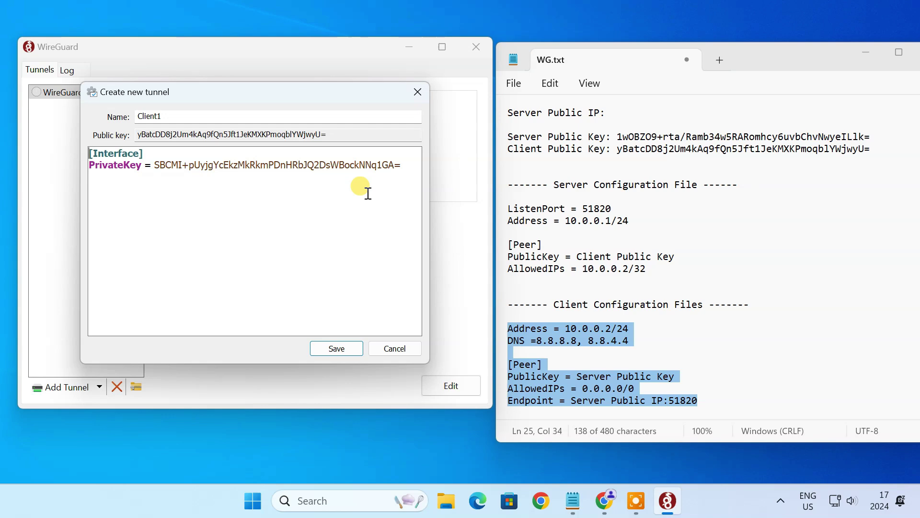
key("ctrl+v")
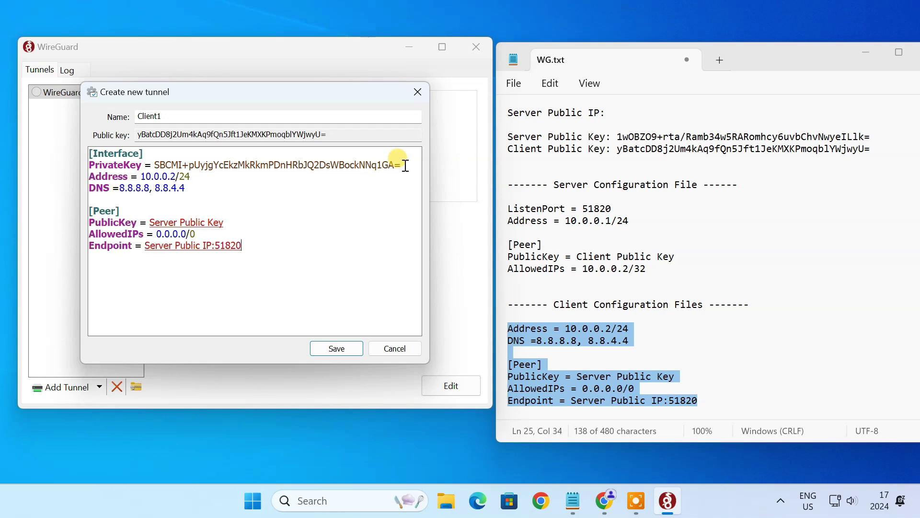
left_click_drag(139, 176, 206, 177)
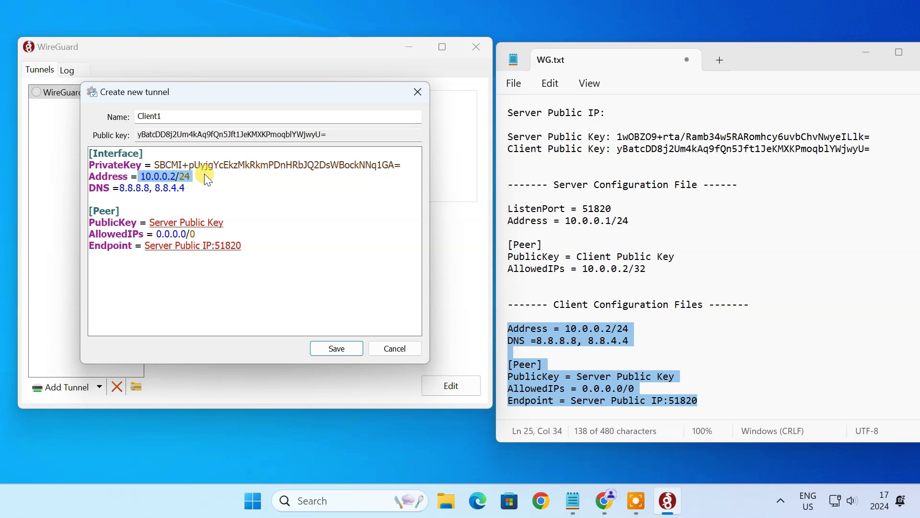
left_click(206, 177)
left_click_drag(120, 188, 192, 196)
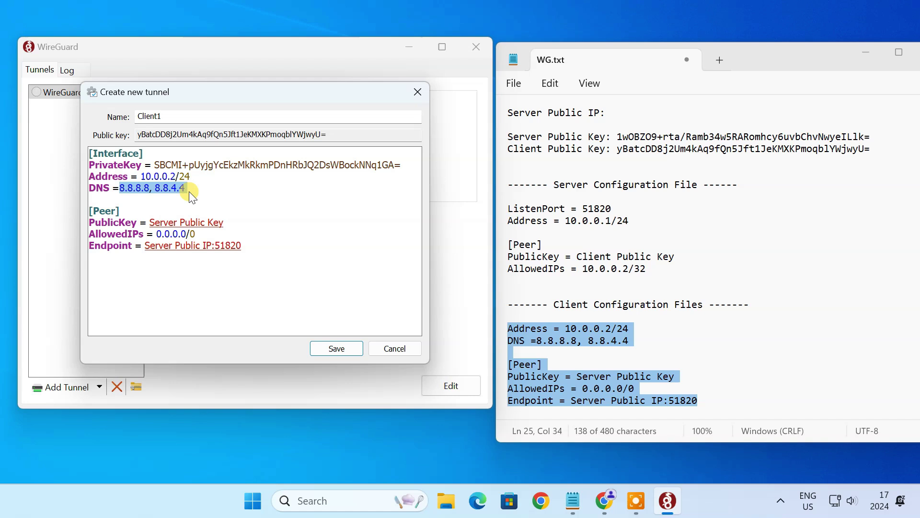
left_click(189, 191)
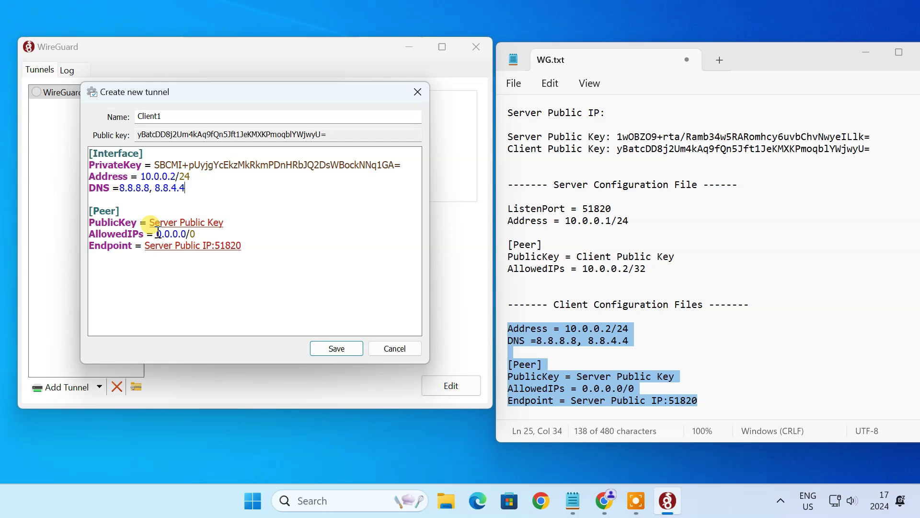
Step: Replace the peer's Server Public Key placeholder with the server's key; AllowedIPs stays 0.0.0.0/0
left_click_drag(150, 222, 230, 229)
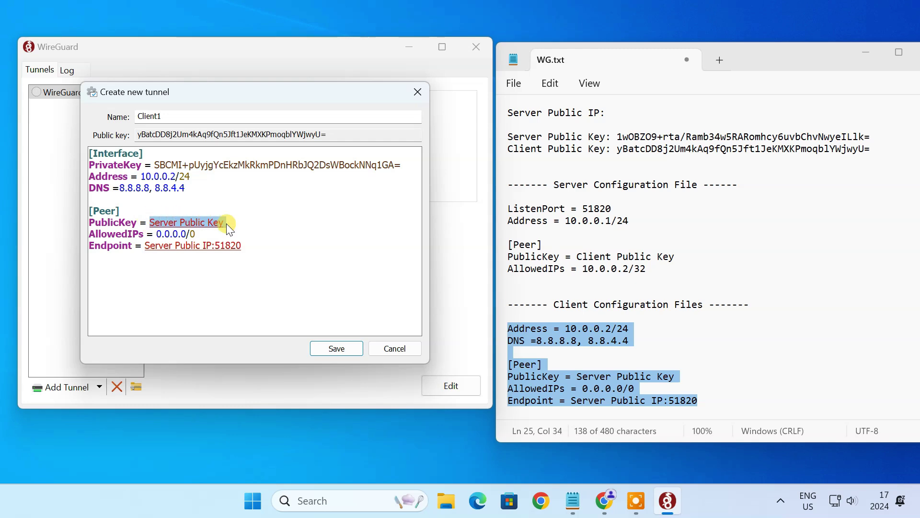
left_click_drag(617, 136, 870, 139)
key("ctrl+c")
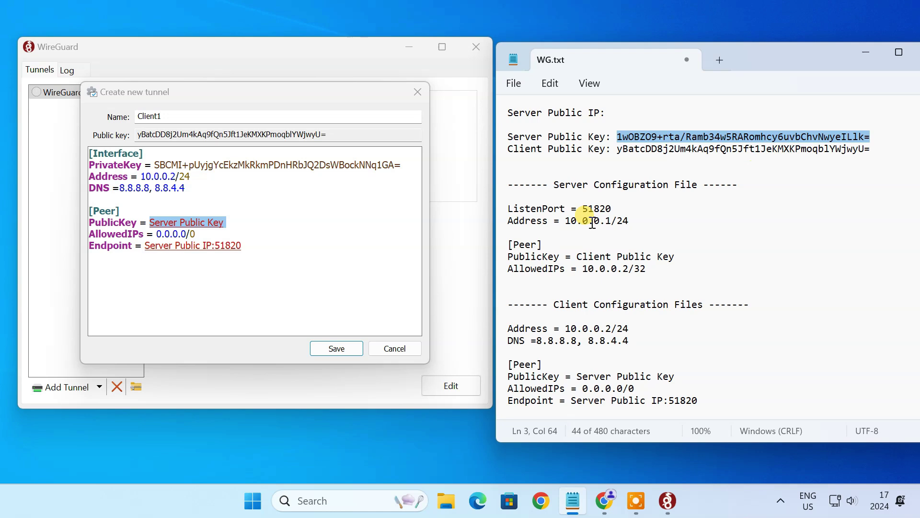
left_click_drag(223, 222, 150, 222)
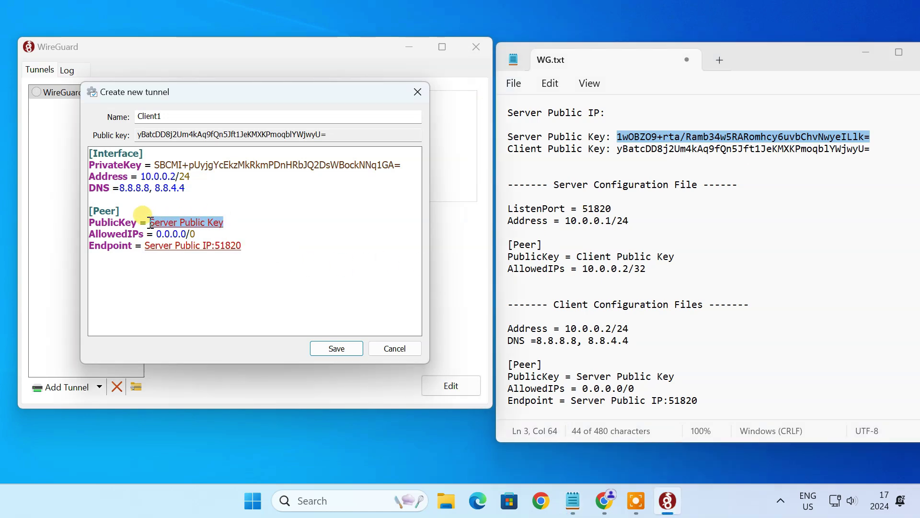
key("BackSpace")
key("ctrl+v")
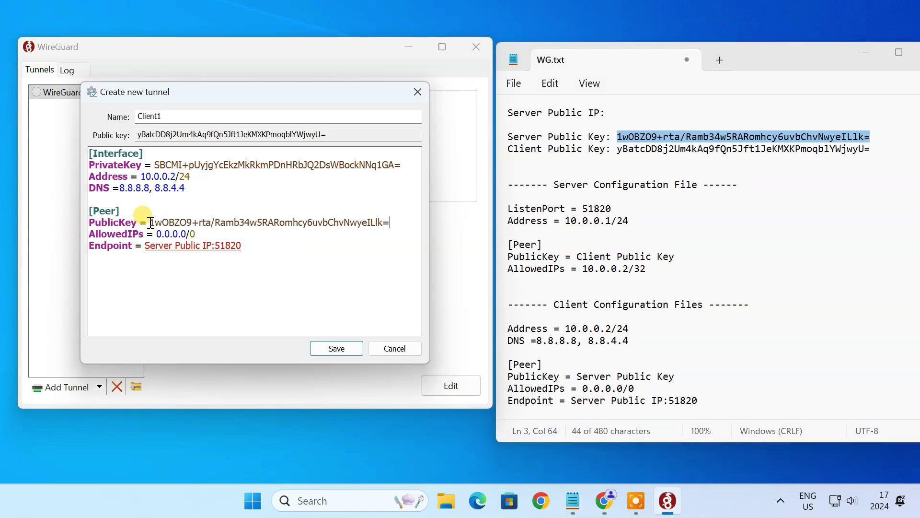
left_click_drag(155, 234, 208, 231)
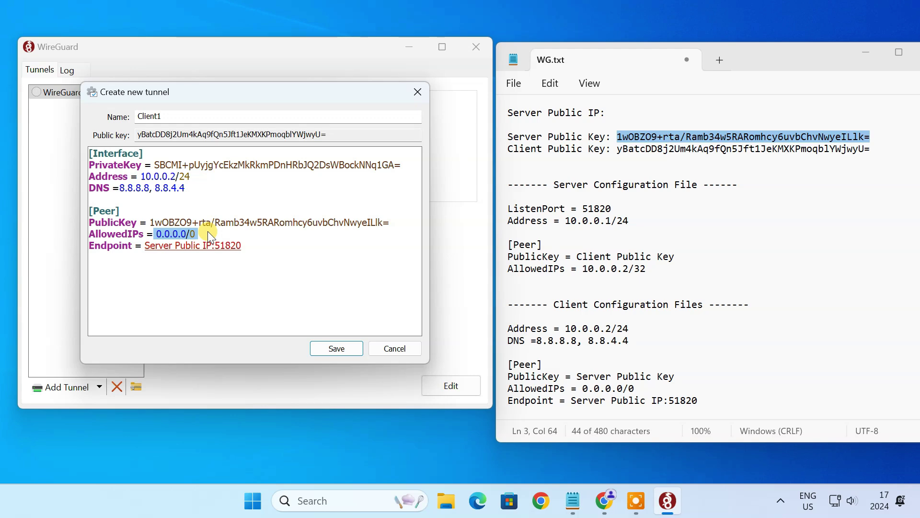
left_click_drag(144, 246, 258, 252)
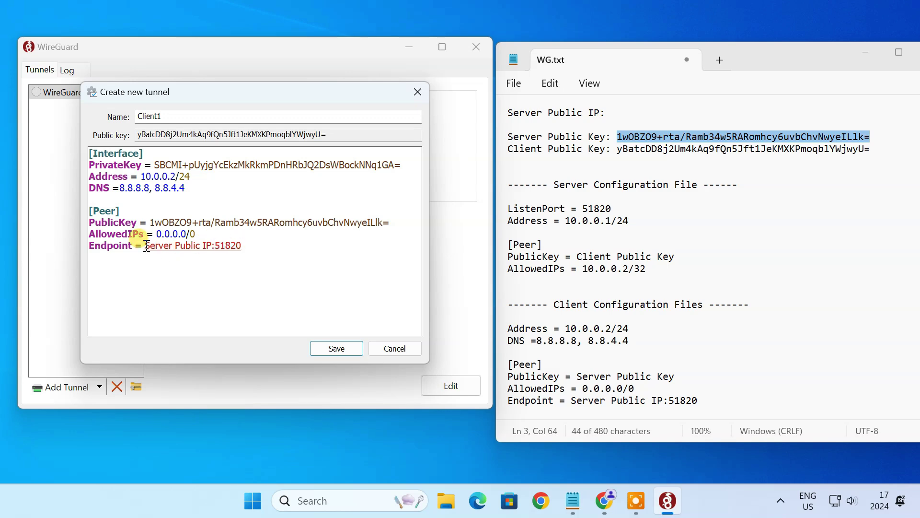
left_click_drag(145, 246, 213, 247)
Step: Close the install tab, search 'what is my ip' in Chrome and copy the public IP shown
left_click(605, 500)
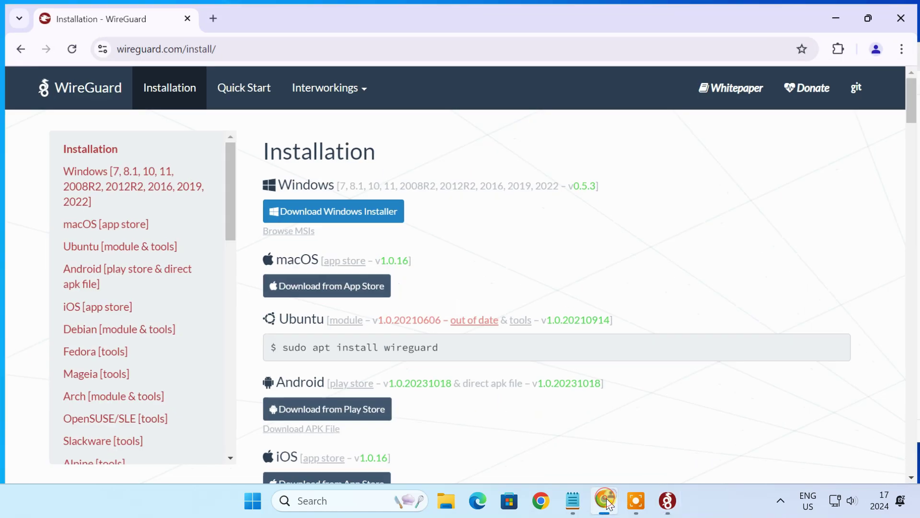
left_click(211, 15)
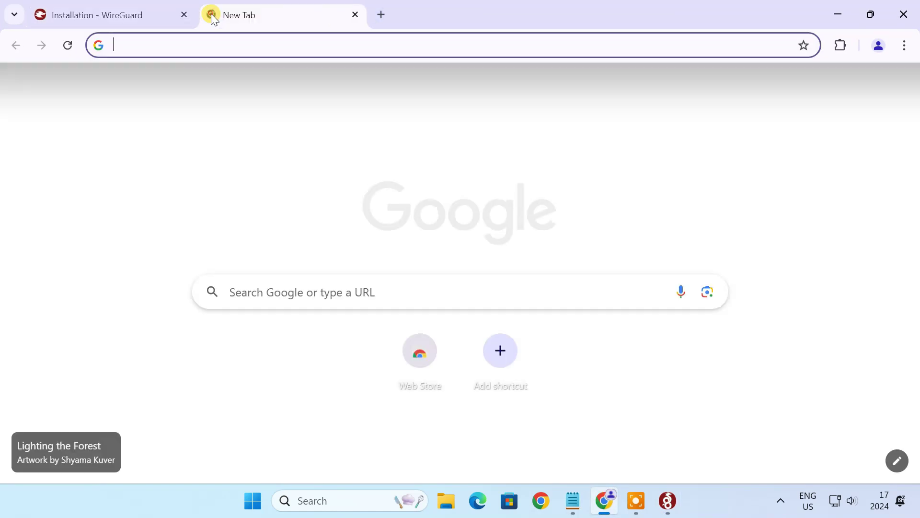
left_click(183, 15)
left_click(221, 45)
type("what is my ip")
key("Return")
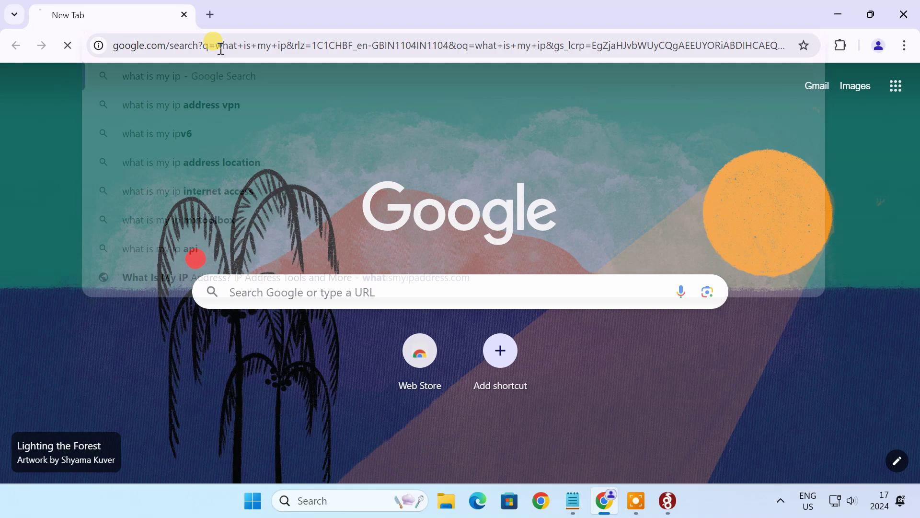
scroll(521, 329, "down", 7)
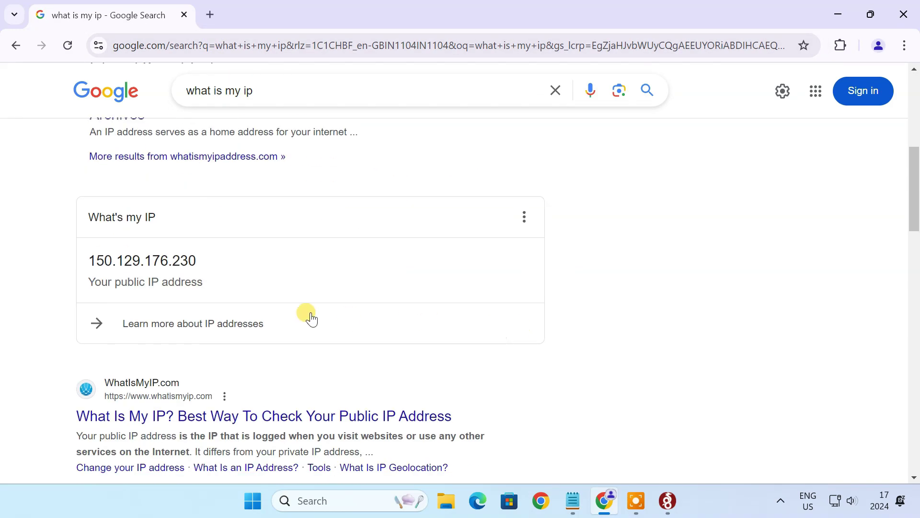
left_click_drag(87, 256, 216, 271)
key("ctrl+c")
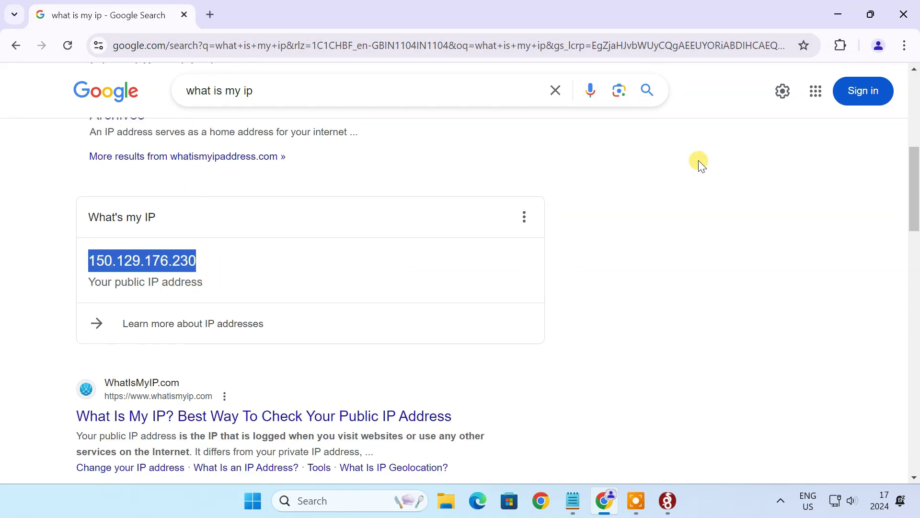
left_click(838, 17)
Step: Paste the public IP after 'Server Public IP:' in WG.txt and over the Endpoint placeholder before :51820
left_click(618, 113)
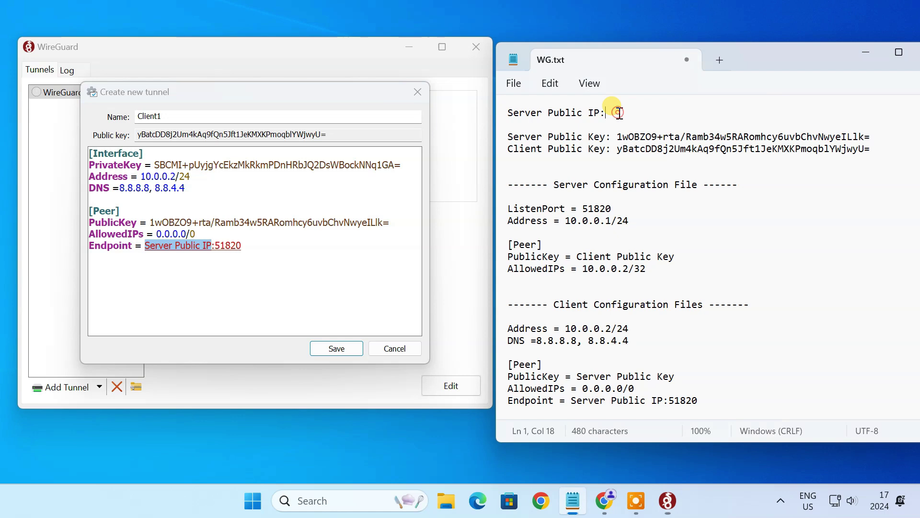
key("ctrl+v")
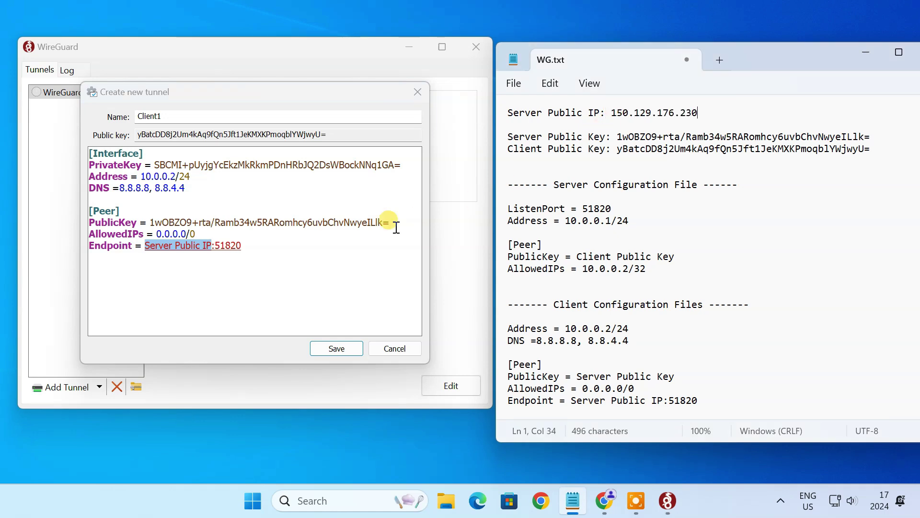
left_click(145, 246)
left_click_drag(144, 245, 210, 246)
key("ctrl+v")
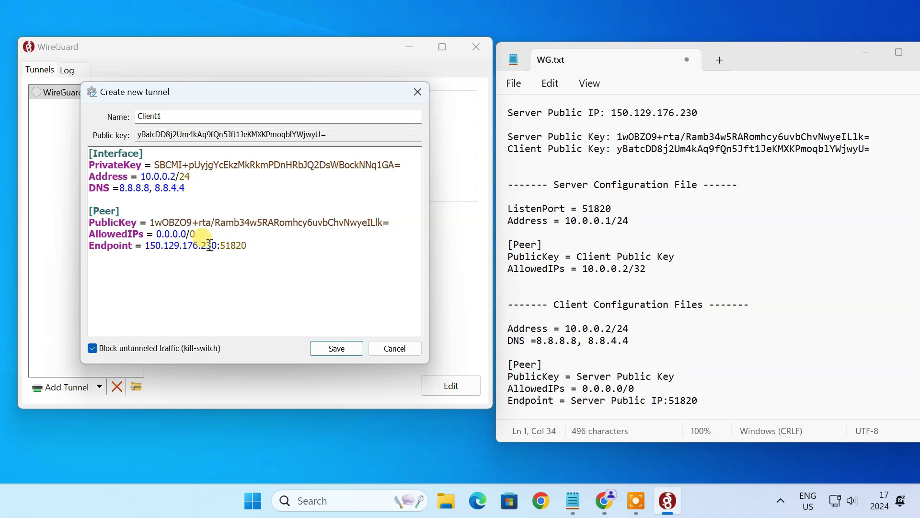
Step: Save Client1 and paste the server's Peer block from the notes into the WireGuard-Server tunnel
left_click(338, 348)
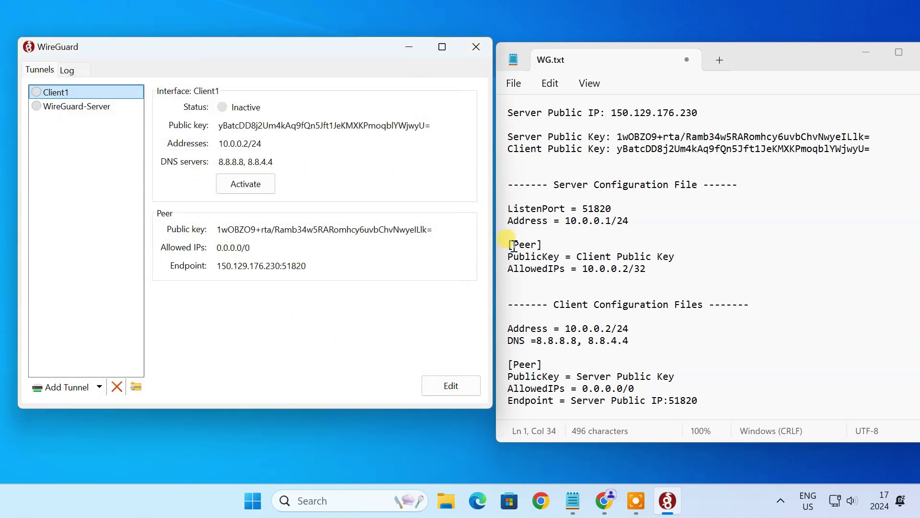
left_click_drag(508, 242, 649, 267)
key("ctrl+c")
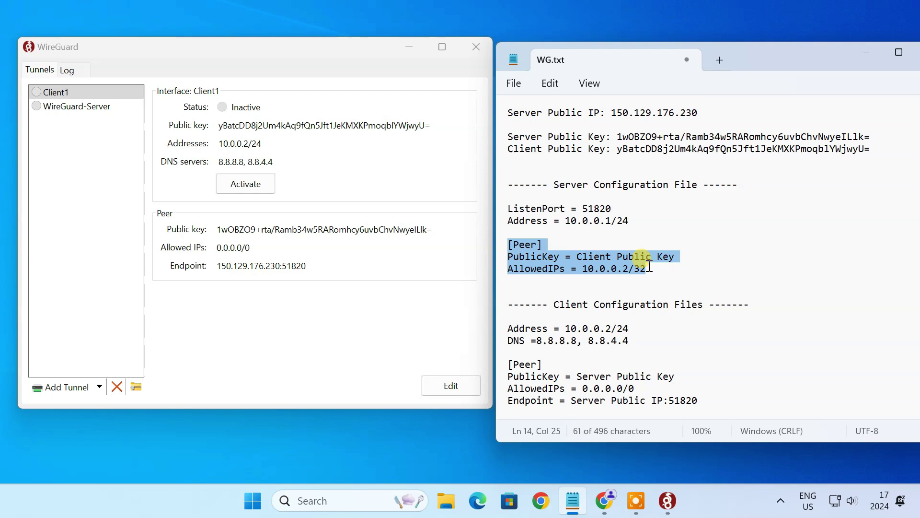
left_click(99, 107)
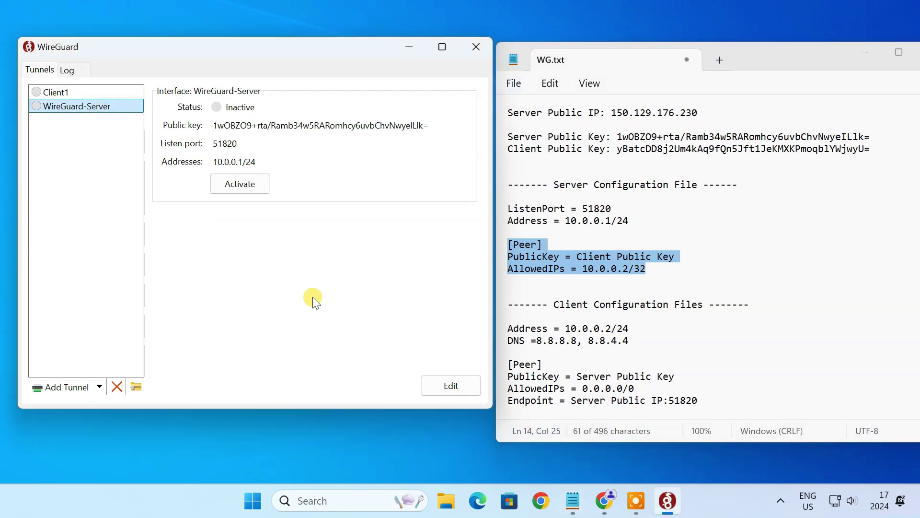
left_click(461, 385)
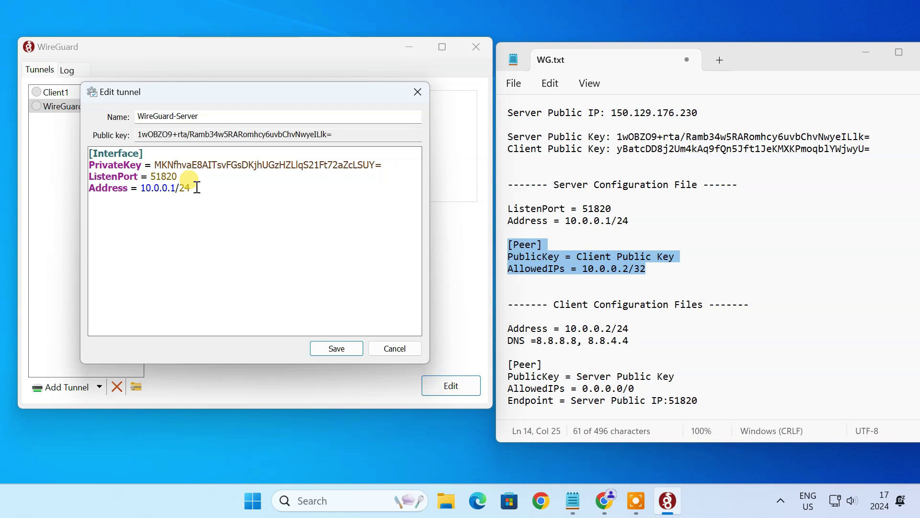
key("ctrl+v")
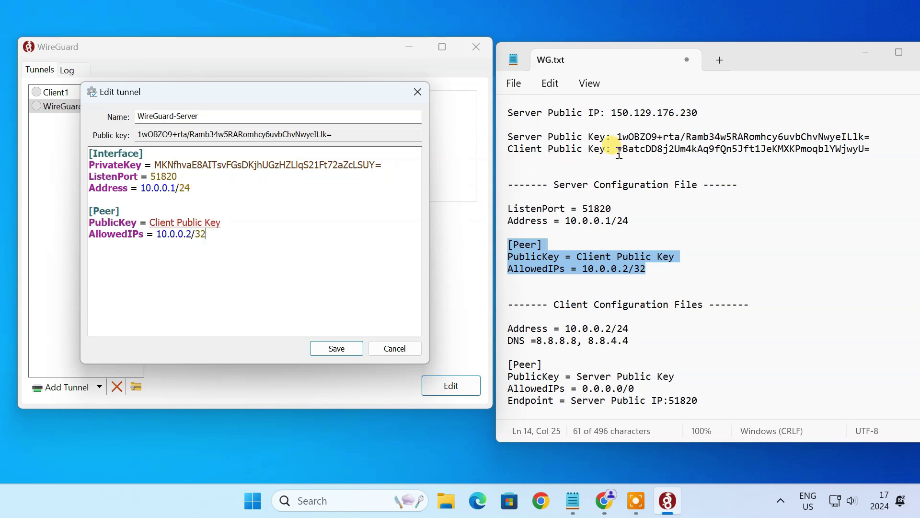
Step: Replace the 'Client Public Key' placeholder with the client's public key and save the server tunnel
left_click_drag(616, 149, 873, 149)
key("ctrl+c")
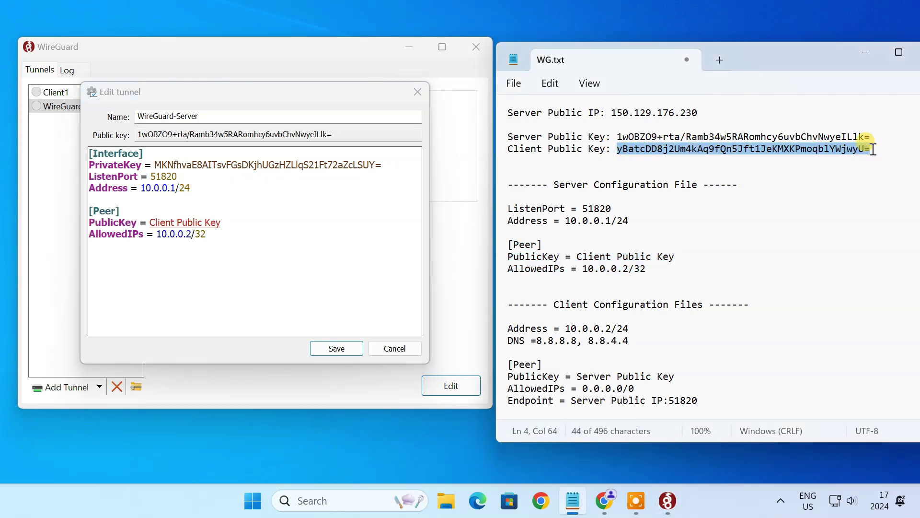
left_click_drag(149, 222, 222, 220)
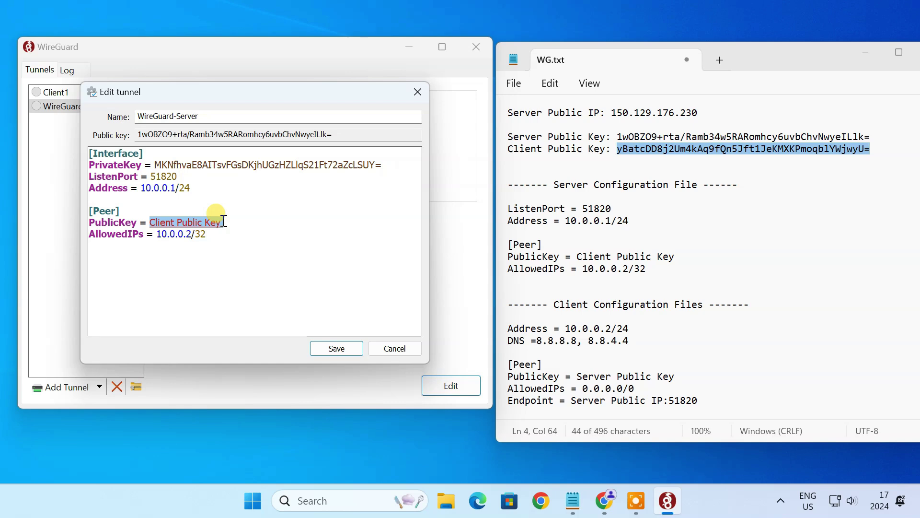
key("ctrl+v")
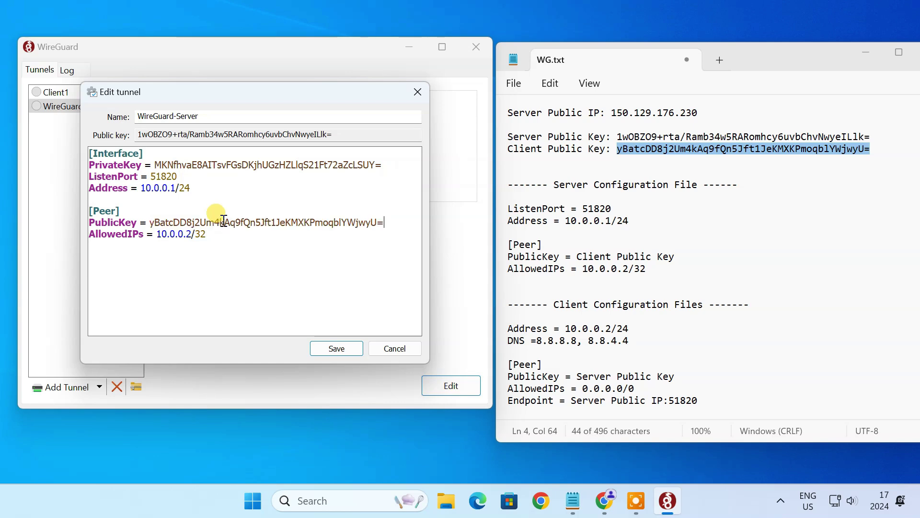
left_click(347, 350)
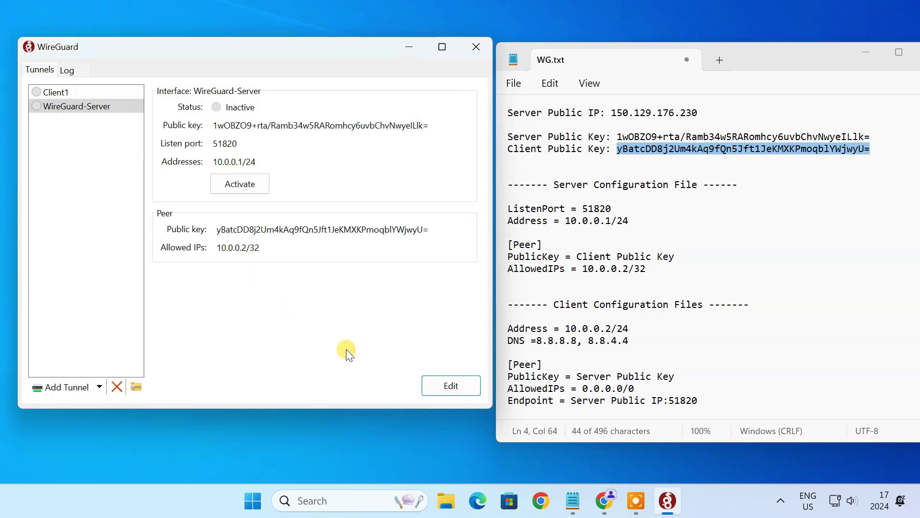
Step: Minimize Notepad and save all tunnels as the 'WireGuard Config' zip in Downloads
left_click(862, 54)
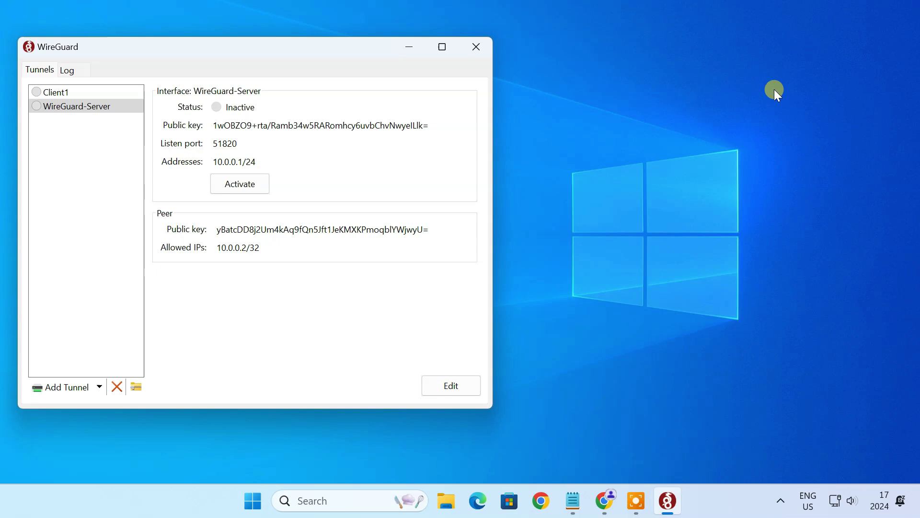
left_click(138, 385)
type("WireGuard Config")
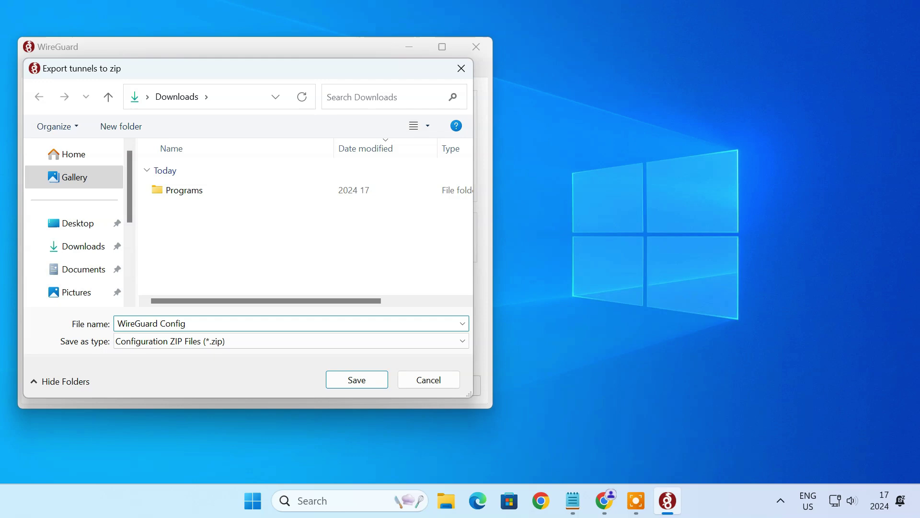
left_click(343, 378)
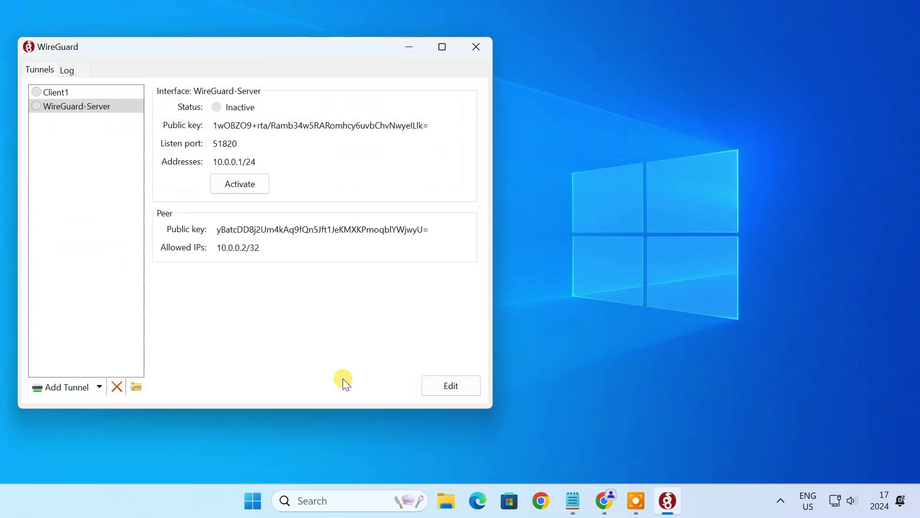
Step: In Downloads, extract the WireGuard Config zip with WinRAR into a 'WireGuard Config' folder
left_click(451, 503)
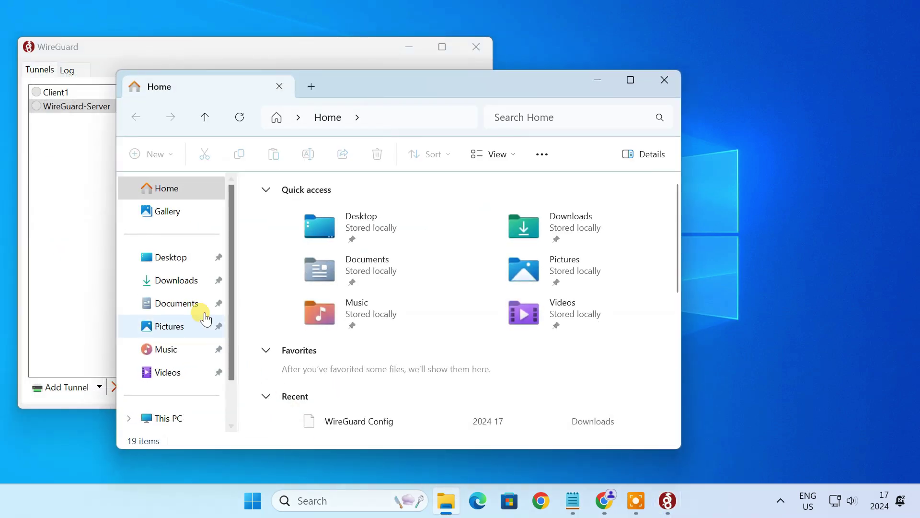
left_click(191, 282)
left_click(283, 243)
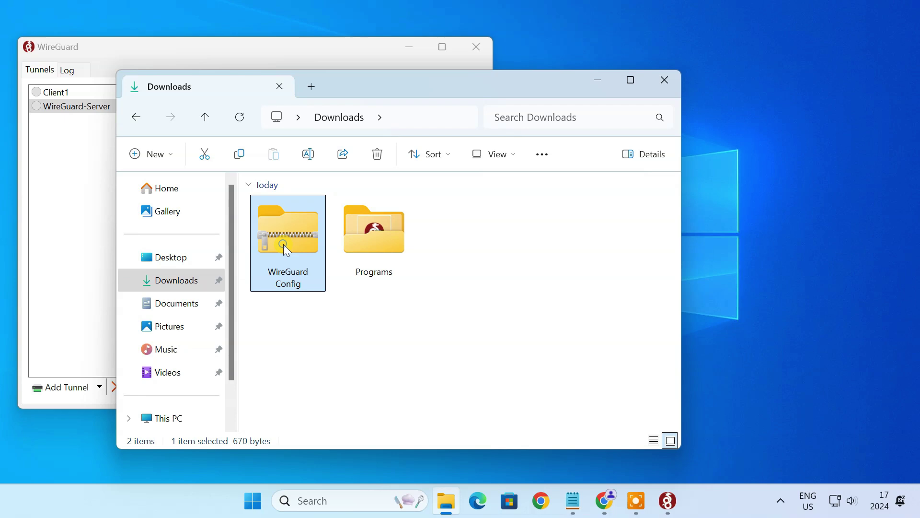
right_click(283, 244)
mouse_move(326, 261)
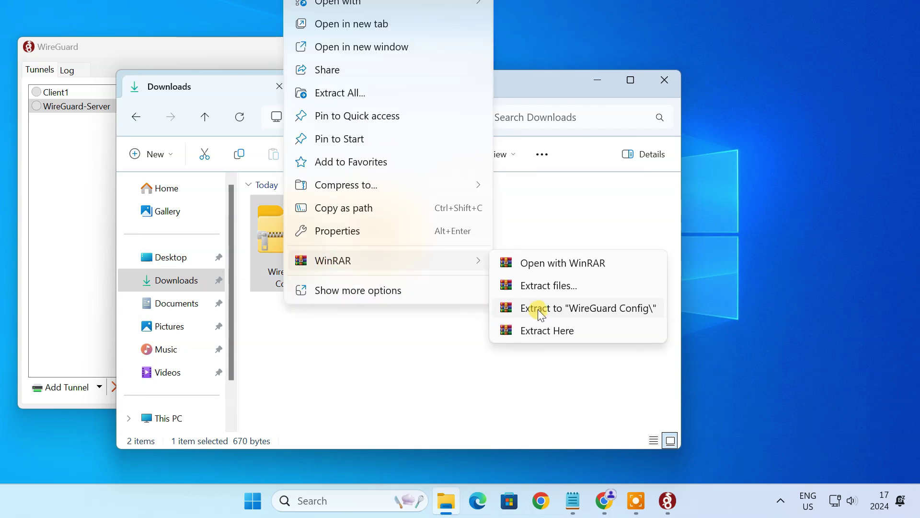
left_click(539, 309)
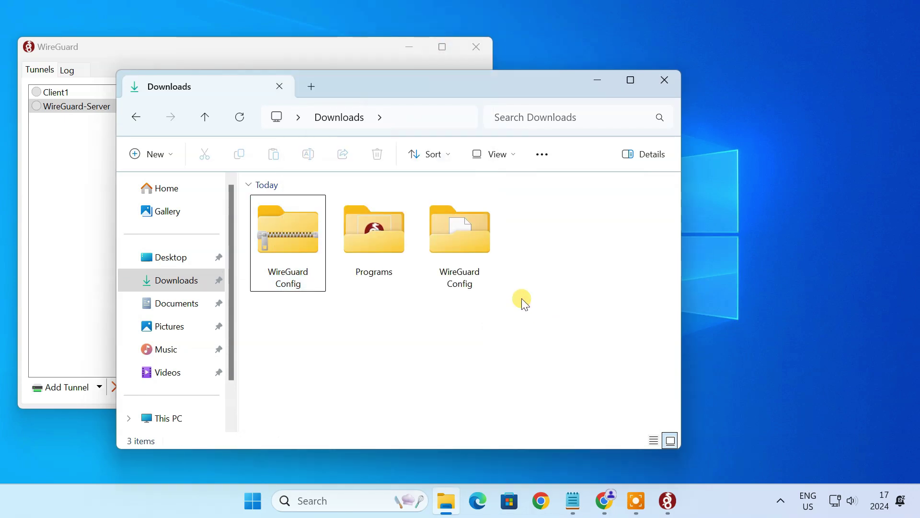
Step: Permanently delete WireGuard-Server.conf from the extracted folder, leaving Client1.conf selected
double_click(486, 272)
left_click(345, 250)
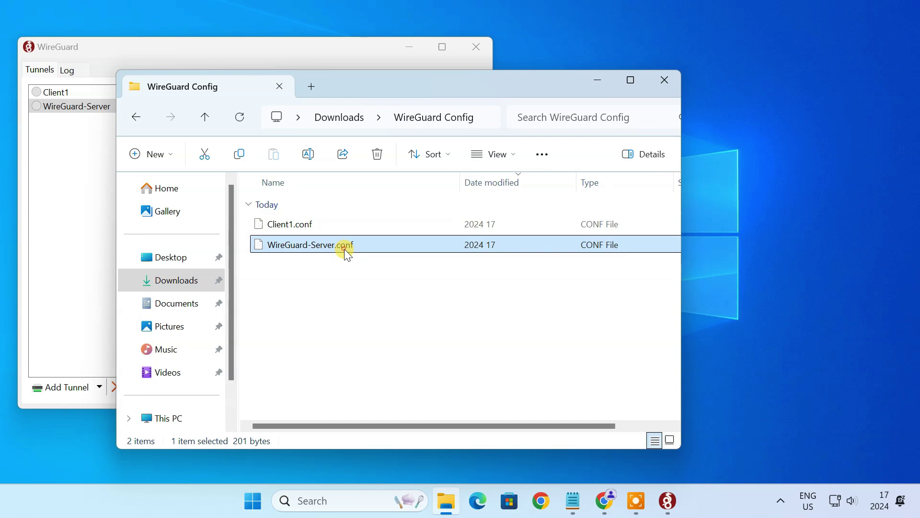
key("shift+Delete")
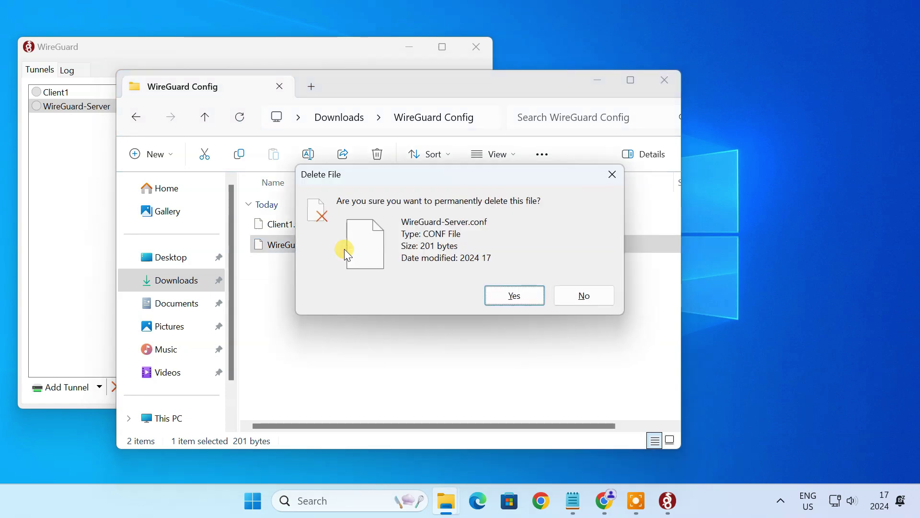
left_click(498, 296)
left_click(320, 226)
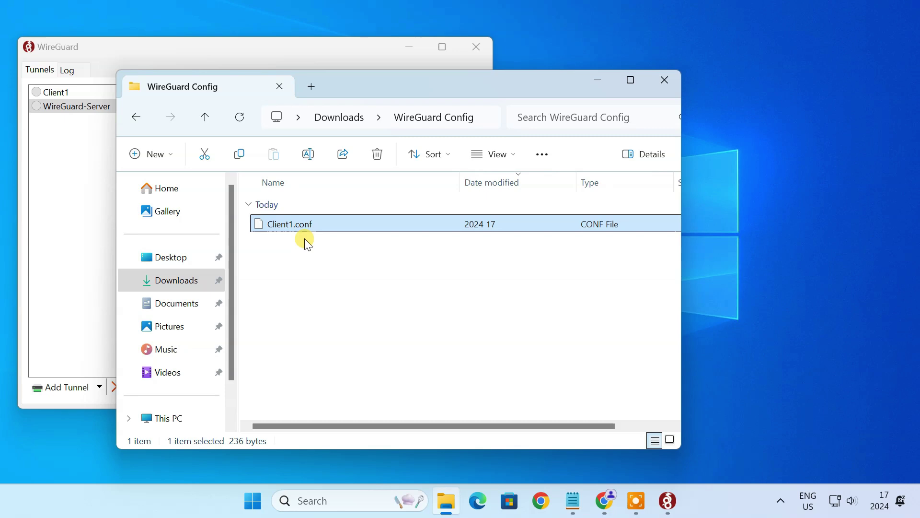
Step: Activate the WireGuard-Server tunnel, then start a Windows search for Control Panel
left_click(595, 83)
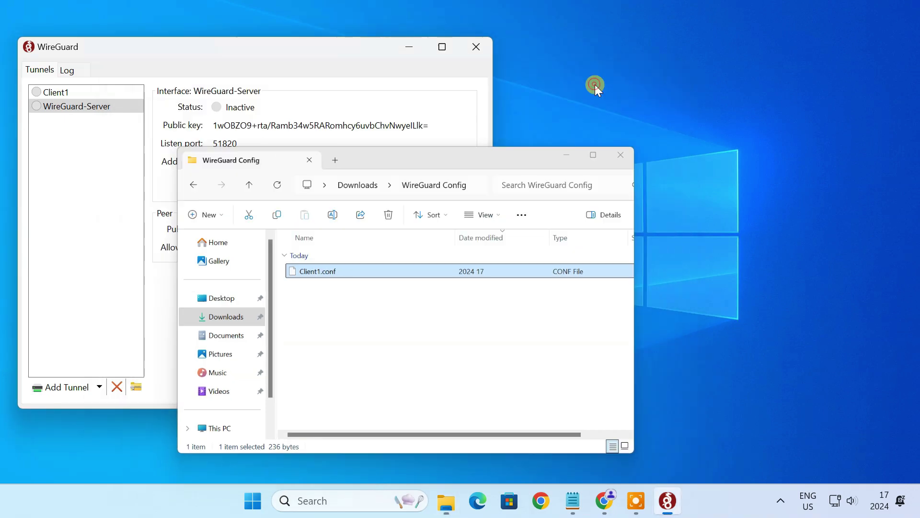
left_click(87, 105)
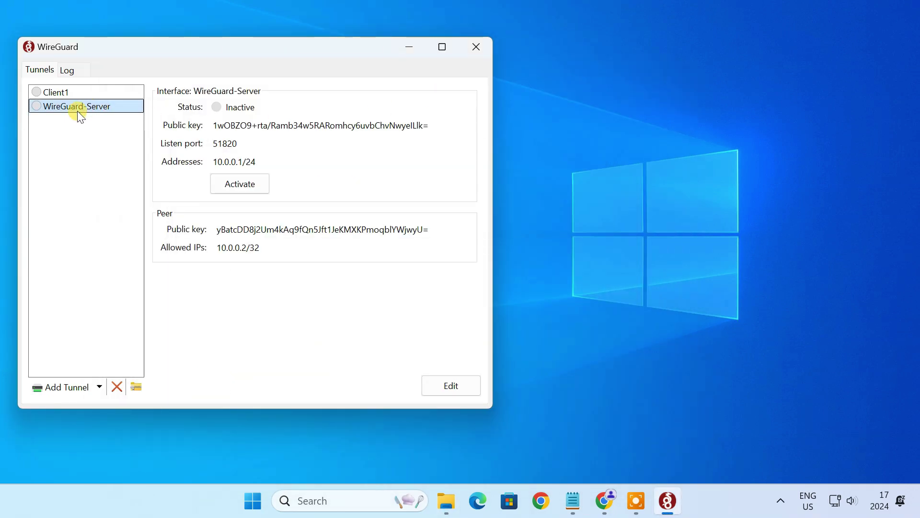
left_click(246, 186)
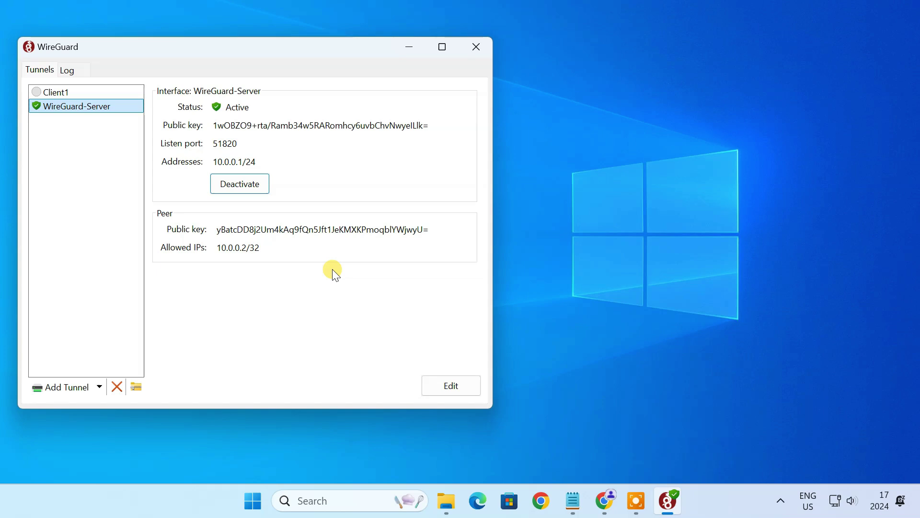
left_click(347, 502)
Step: Open the Ethernet adapter's properties via Control Panel's Network and Sharing Center
type("control")
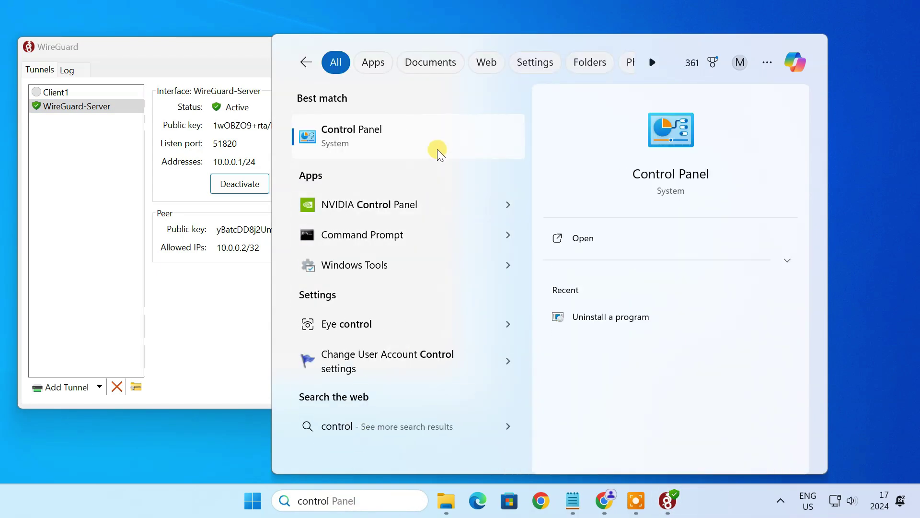
left_click(436, 144)
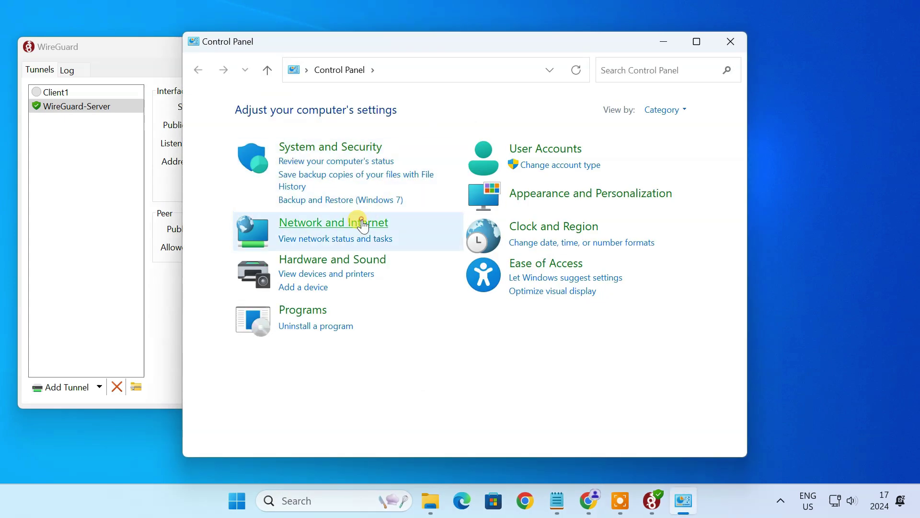
left_click(363, 222)
left_click(422, 108)
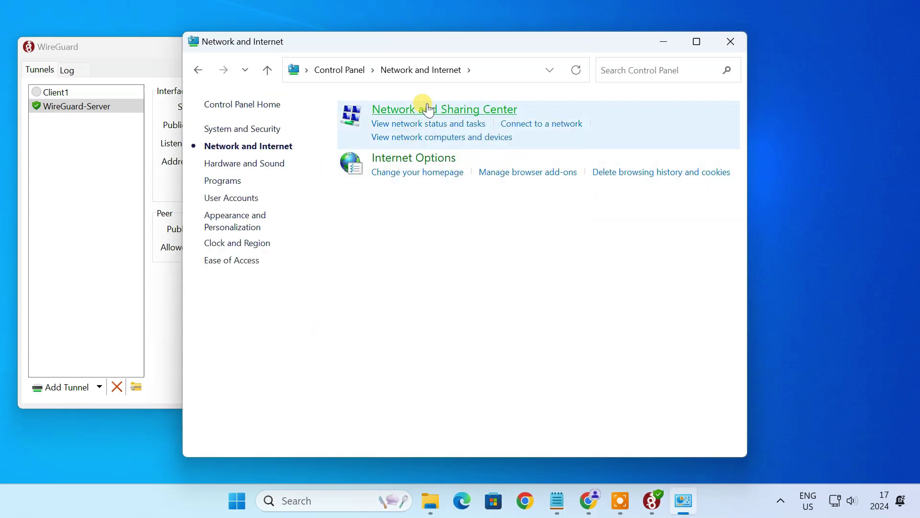
left_click(274, 129)
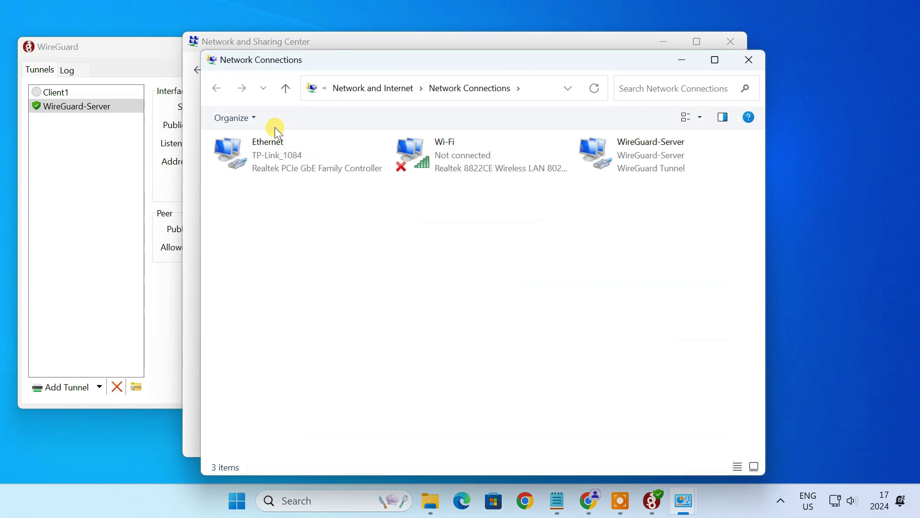
left_click(306, 159)
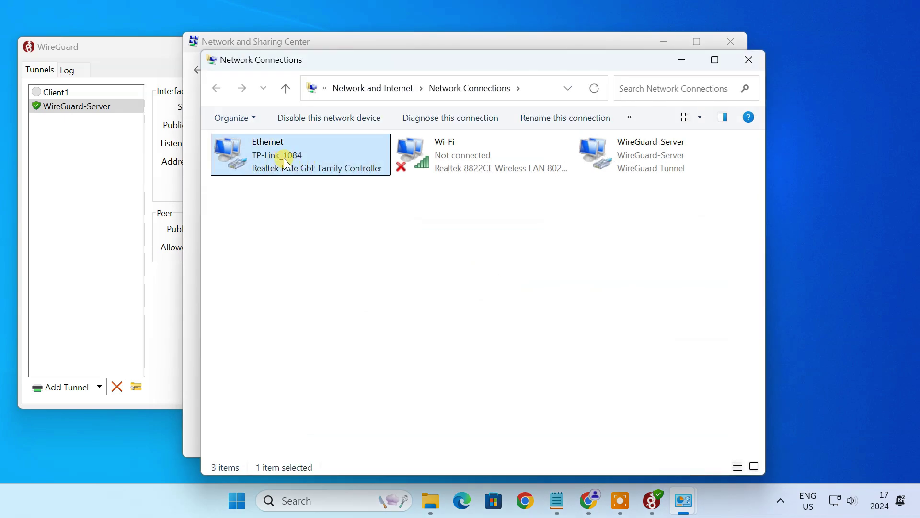
right_click(284, 158)
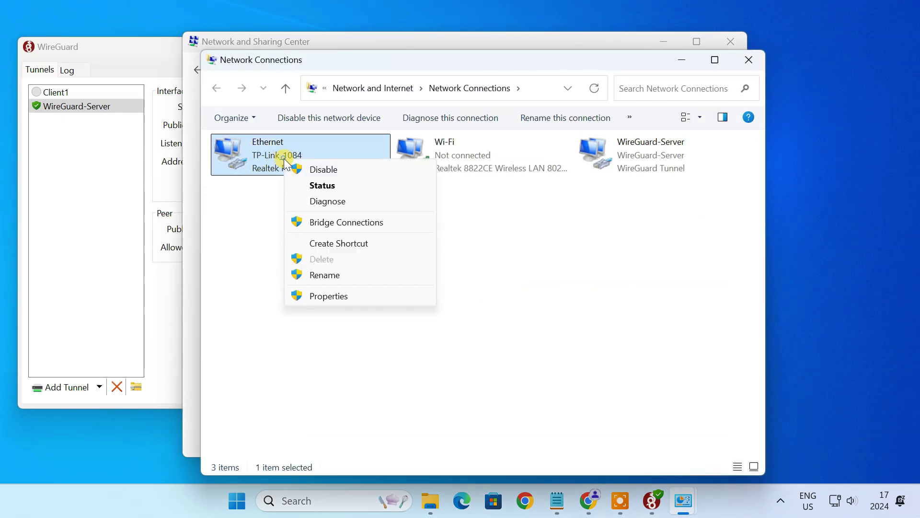
left_click(373, 297)
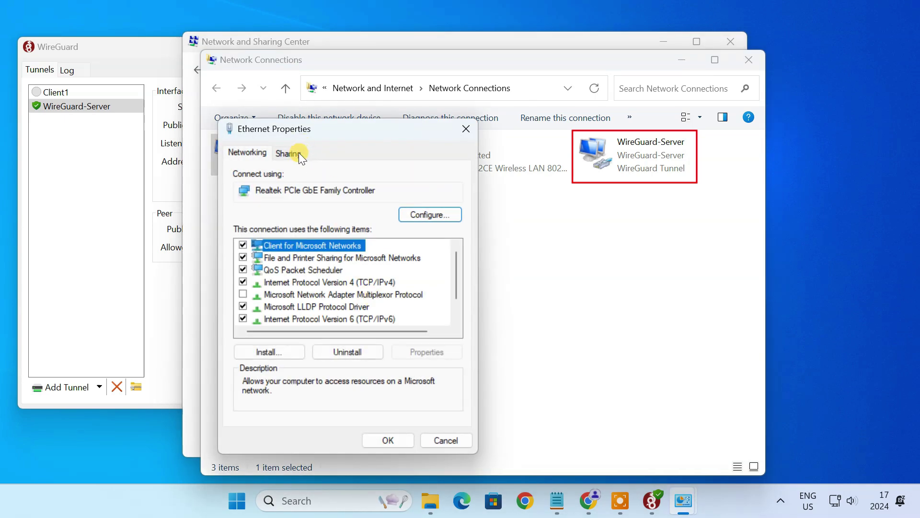
Step: Share Ethernet's internet with WireGuard-Server and confirm enabling Internet Connection Sharing
left_click(299, 153)
left_click(245, 194)
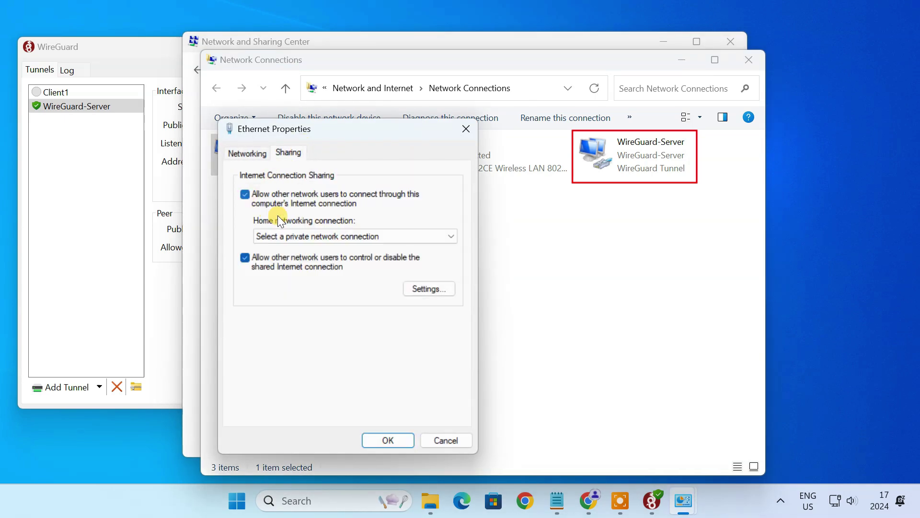
left_click(340, 239)
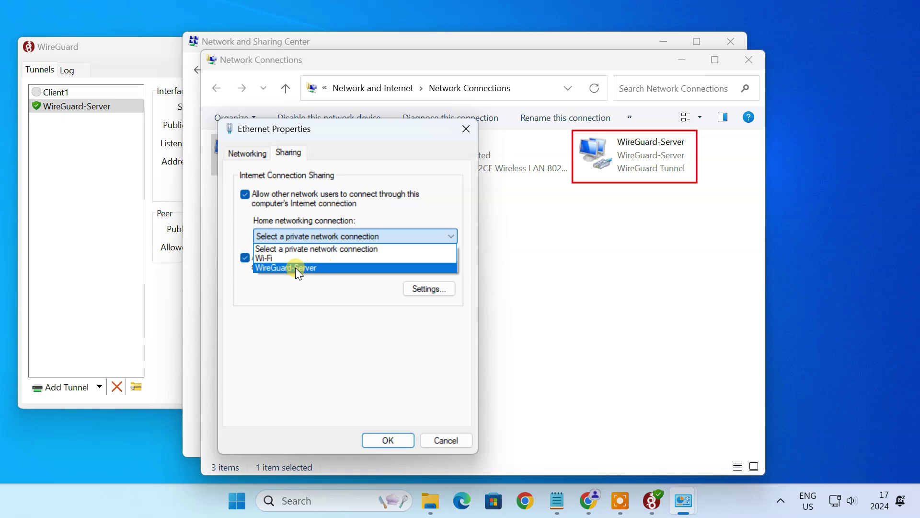
left_click(300, 268)
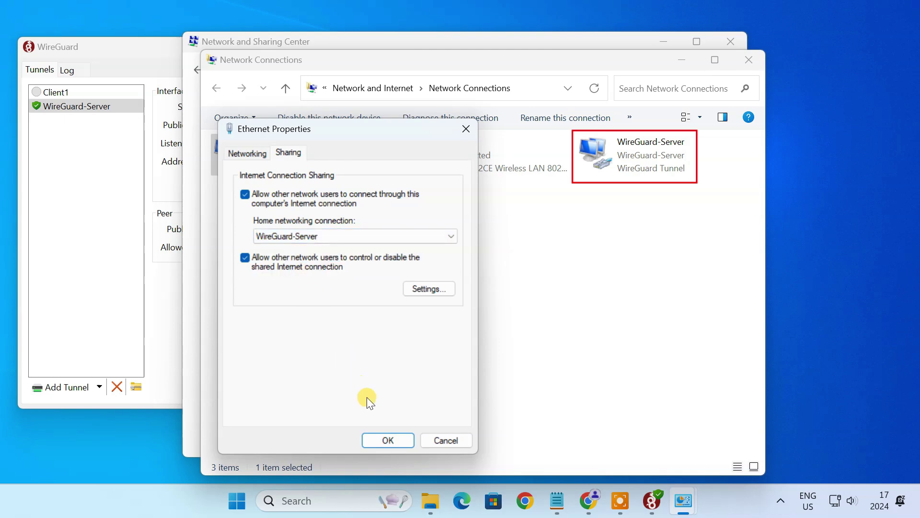
left_click(398, 441)
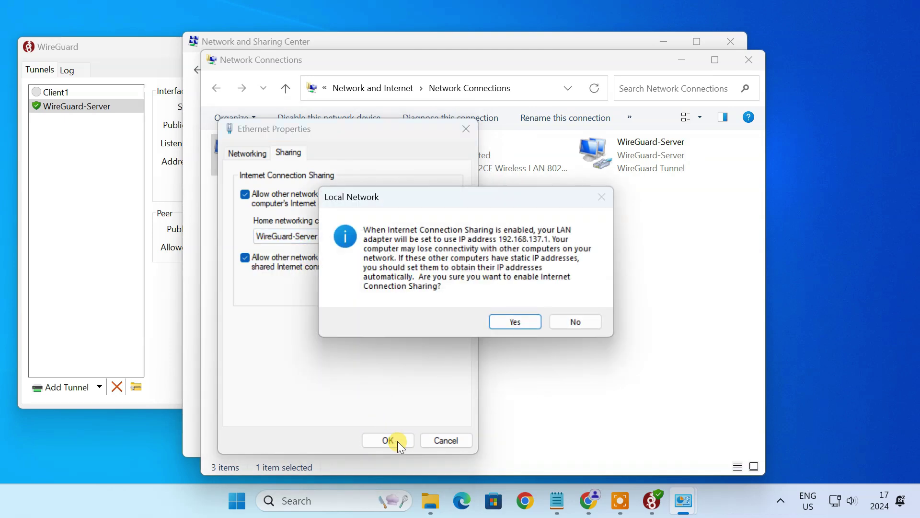
left_click(516, 322)
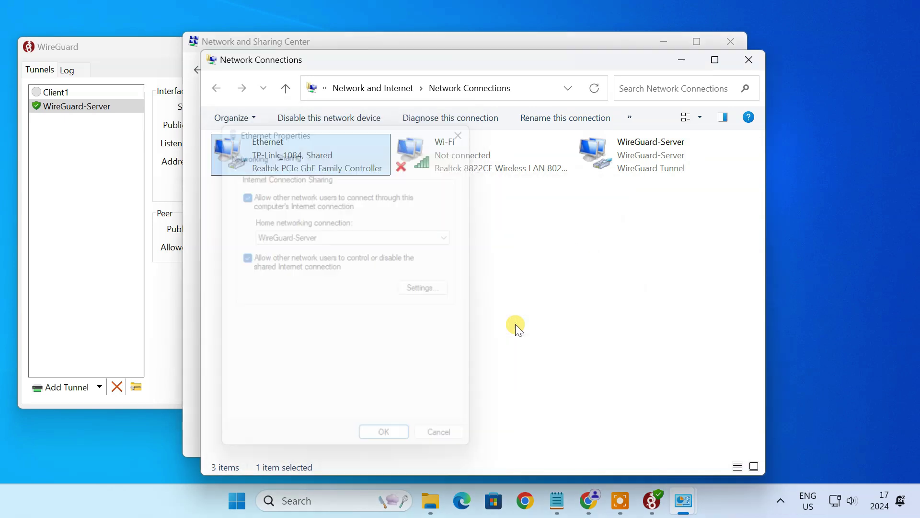
Step: Give Ethernet static IPv4 192.168.0.150, mask 255.255.255.0, gateway 192.168.0.1
right_click(310, 163)
left_click(385, 296)
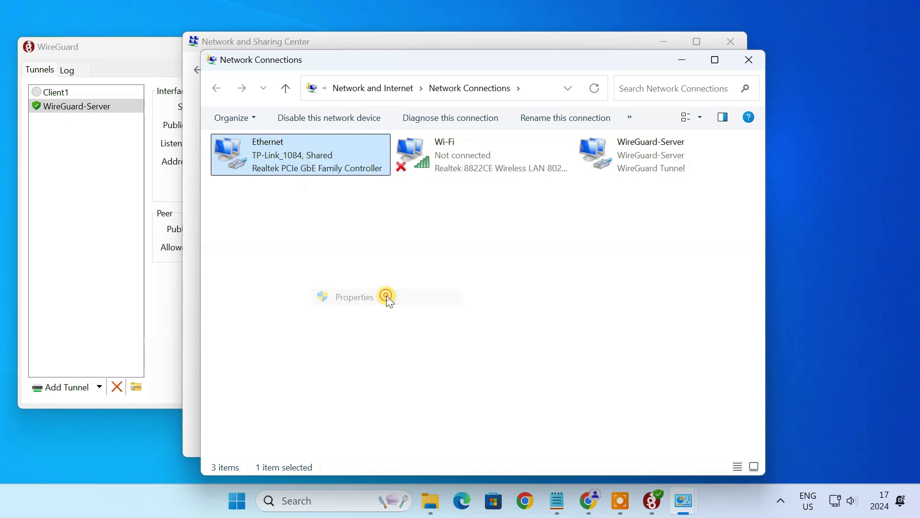
left_click(377, 282)
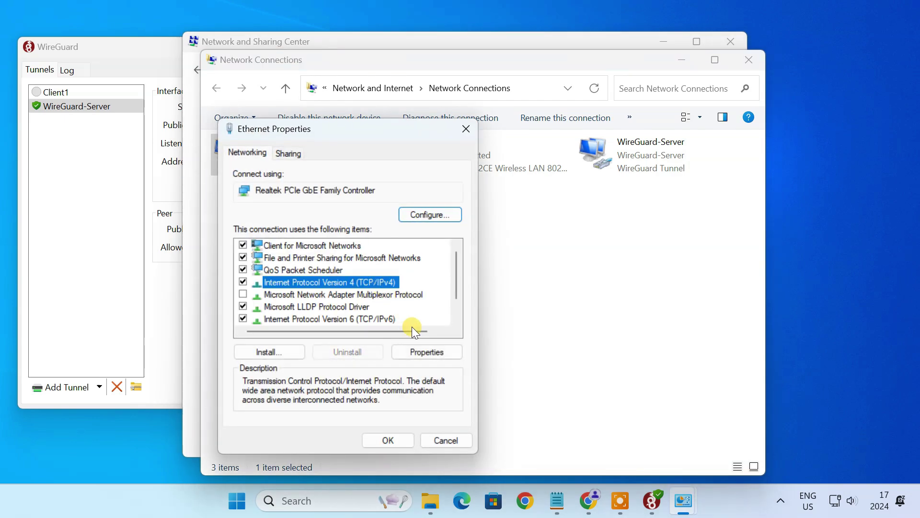
left_click(436, 349)
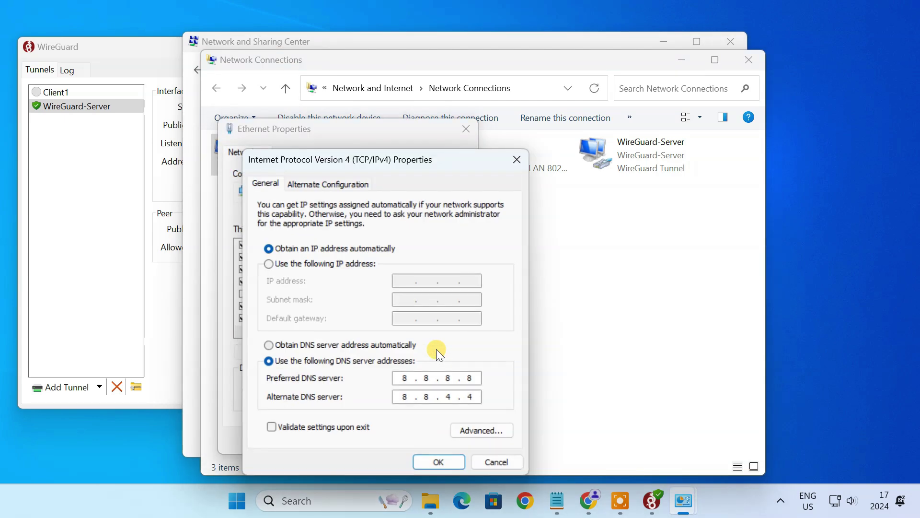
left_click(267, 264)
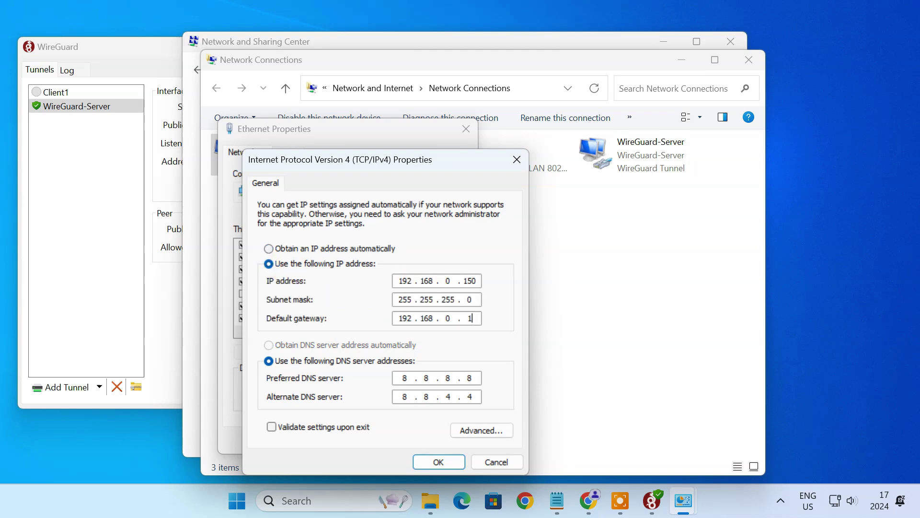
left_click(446, 462)
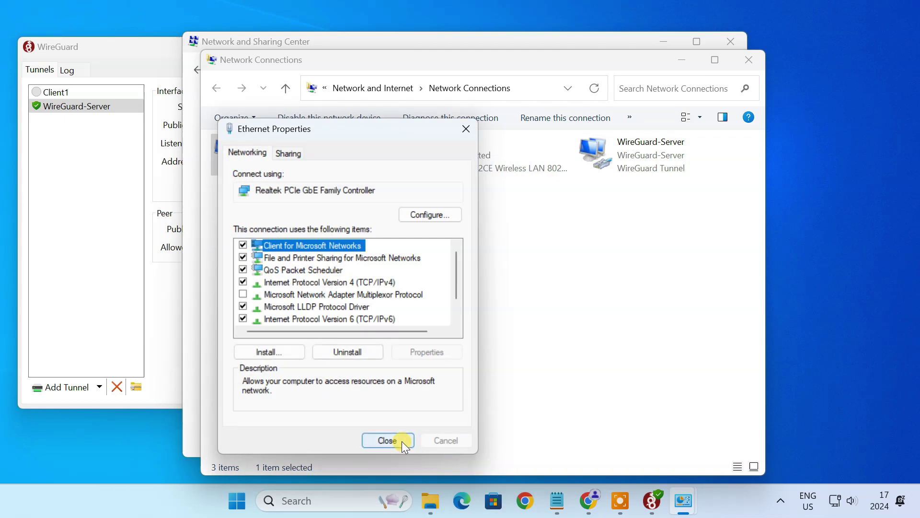
Step: Close the Ethernet properties and network windows, returning to the browser's public IP result
left_click(388, 440)
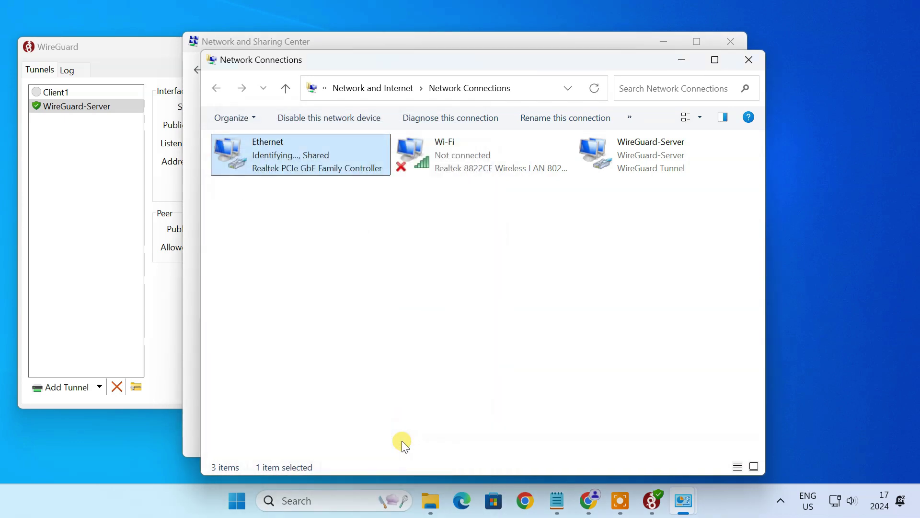
left_click(749, 60)
left_click(737, 41)
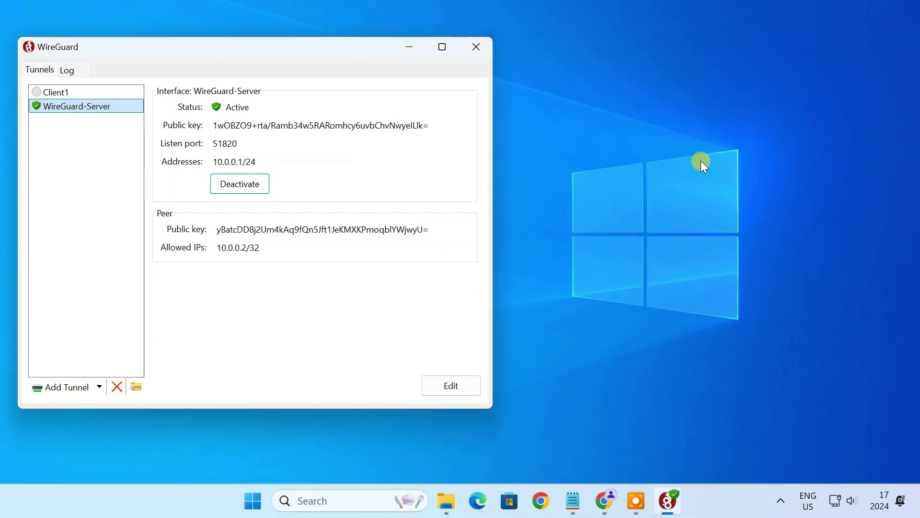
left_click(606, 509)
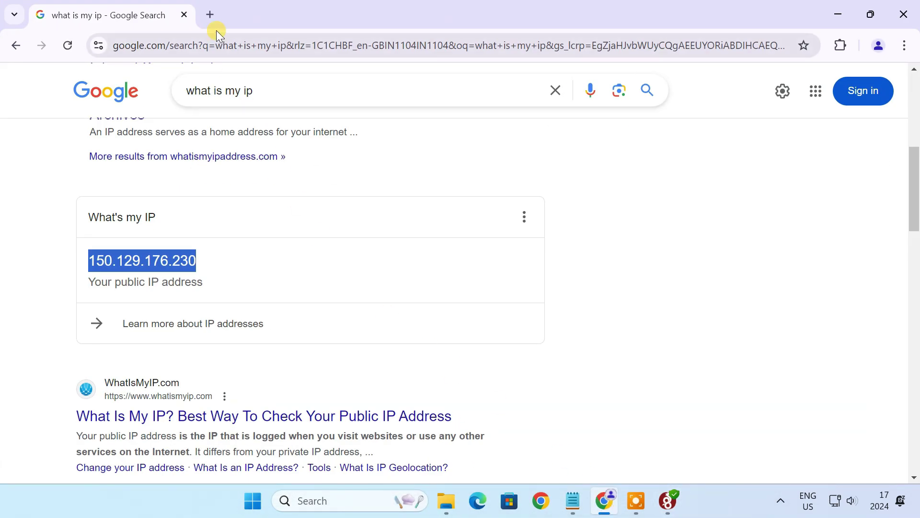
Step: Load the router's admin page at 192.168.0.1 in a fresh browser tab
left_click(210, 14)
left_click(183, 15)
type("192.168.0.1")
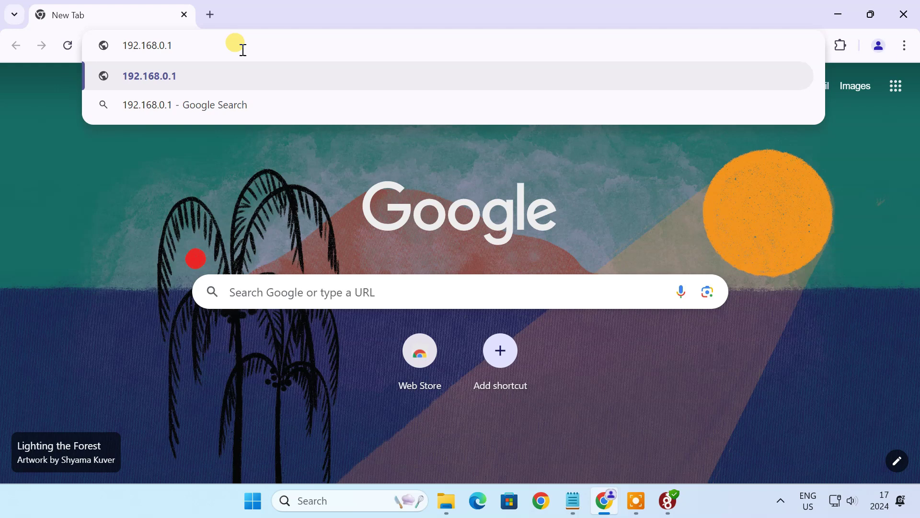
key("Return")
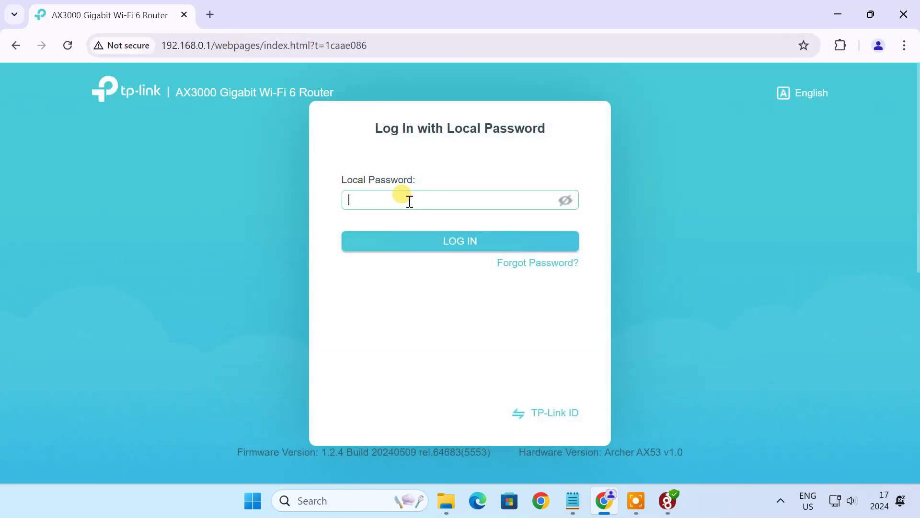
Step: Log in with the router's local password, decline saving it, and open Advanced settings
key("ctrl+v")
left_click(462, 249)
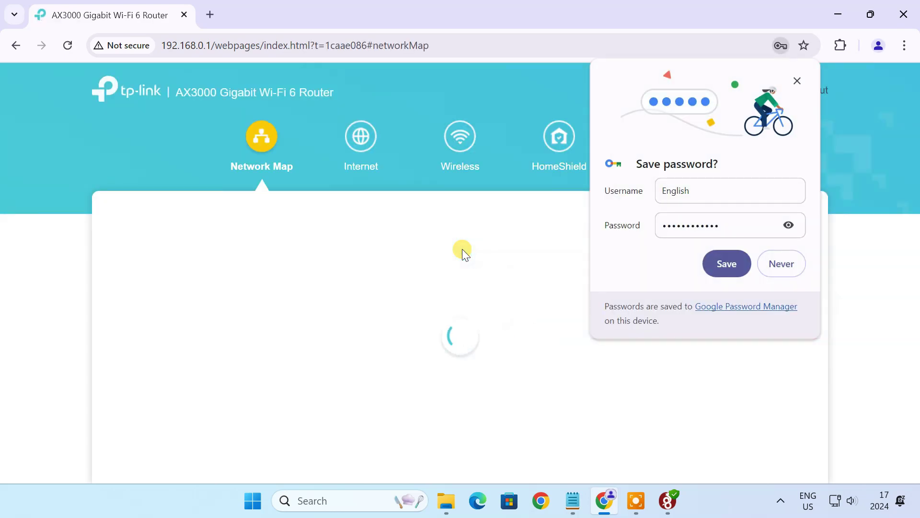
left_click(800, 263)
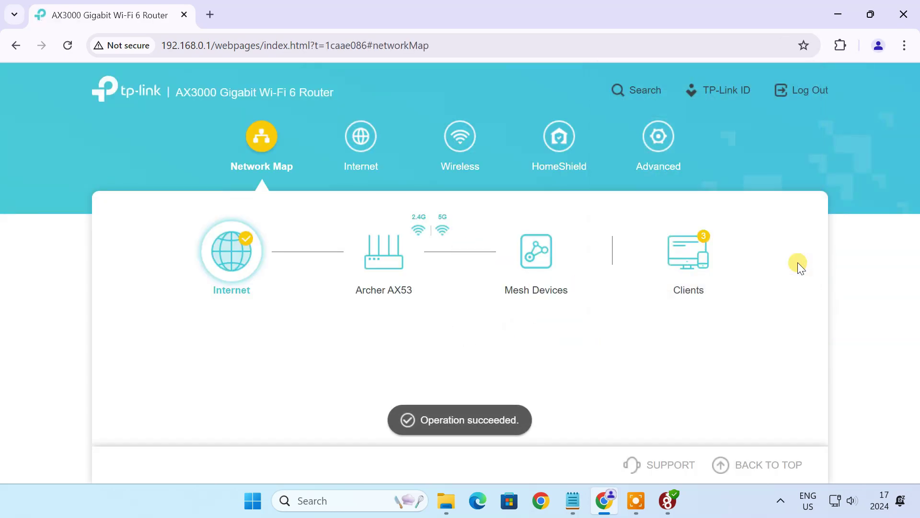
left_click(659, 140)
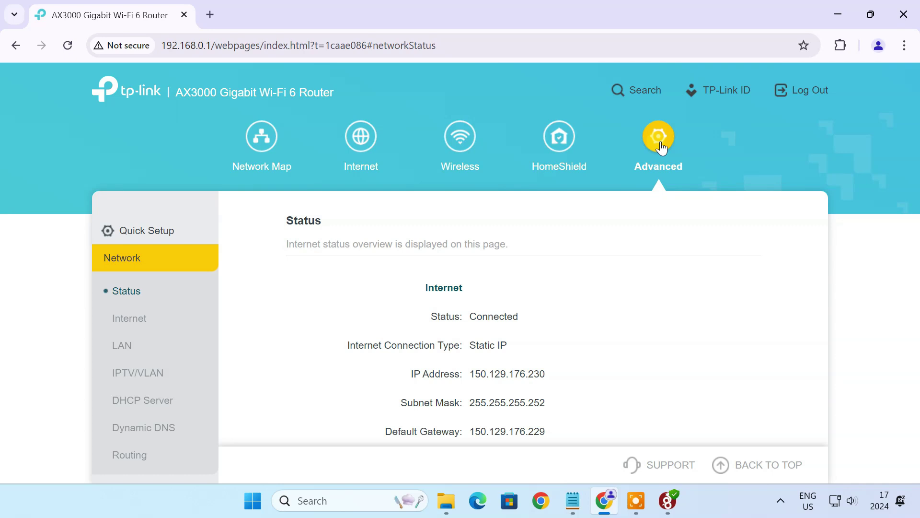
Step: Go to NAT Forwarding > Port Forwarding and start a new forwarding entry
scroll(187, 339, "down", 5)
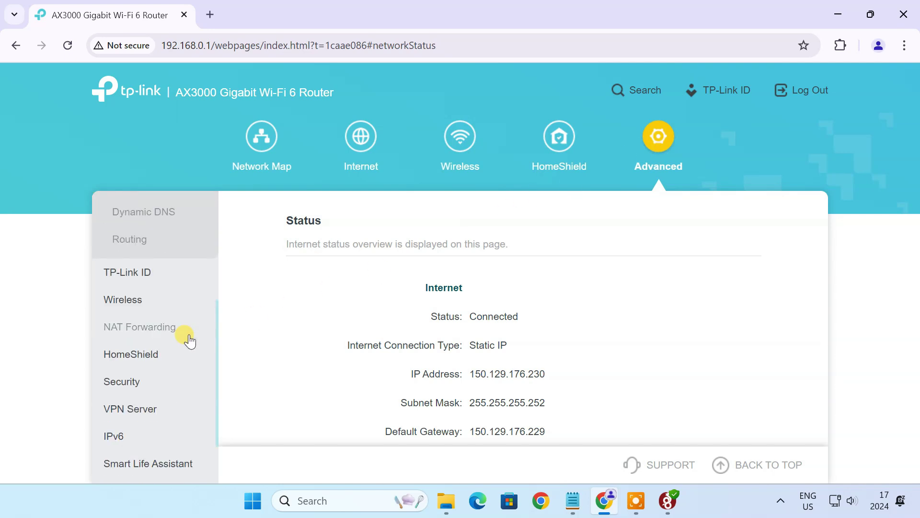
scroll(144, 330, "down", 3)
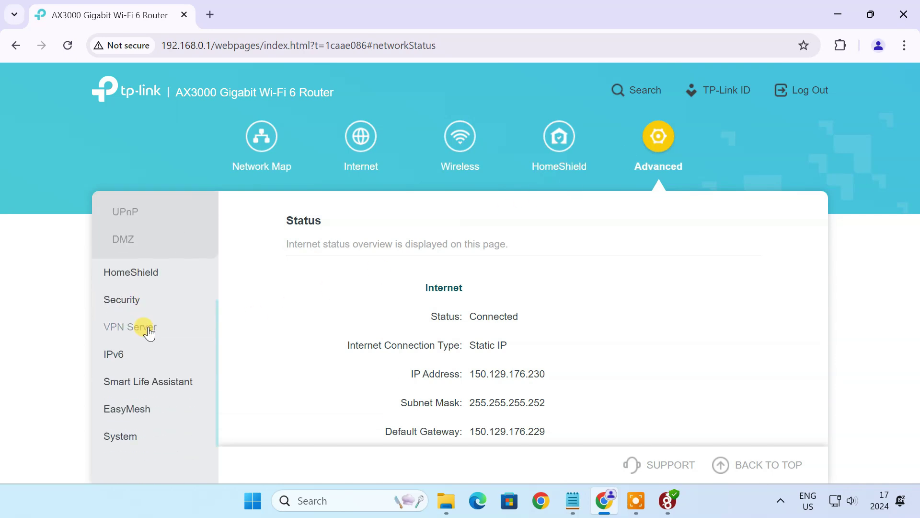
left_click_drag(214, 323, 220, 237)
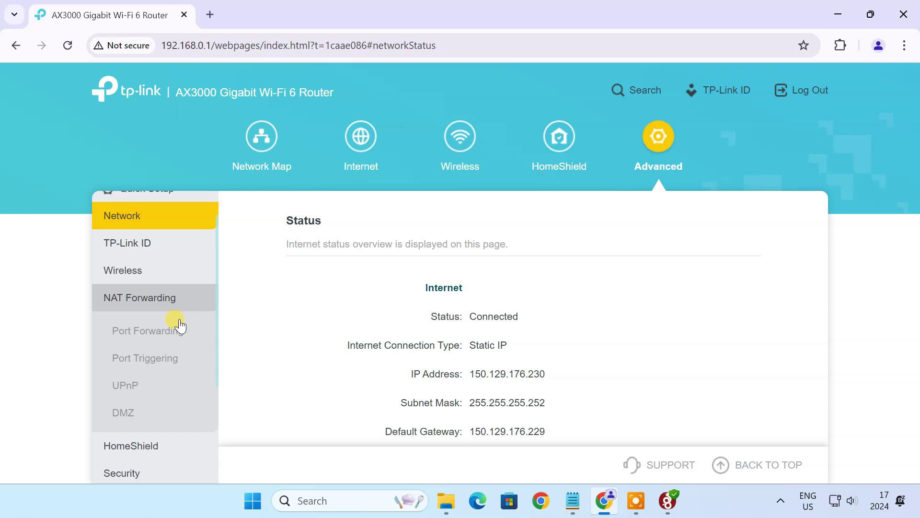
left_click(145, 336)
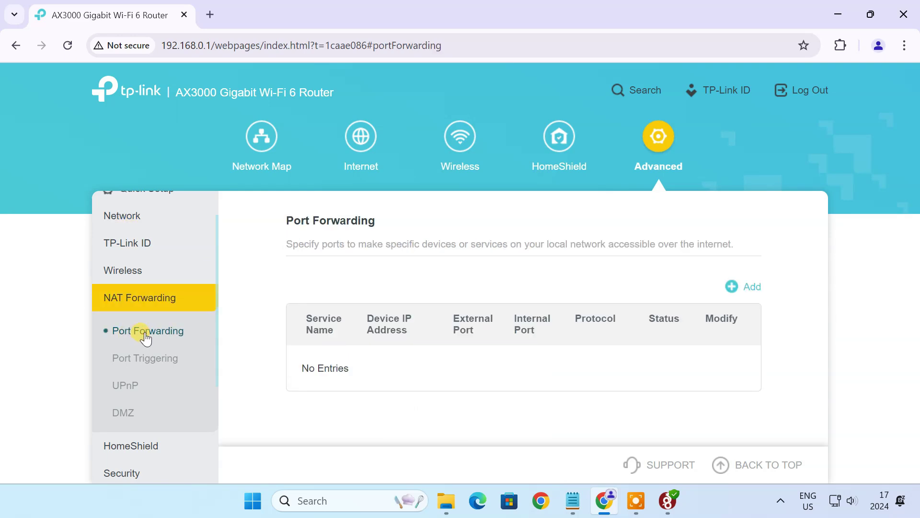
left_click(727, 291)
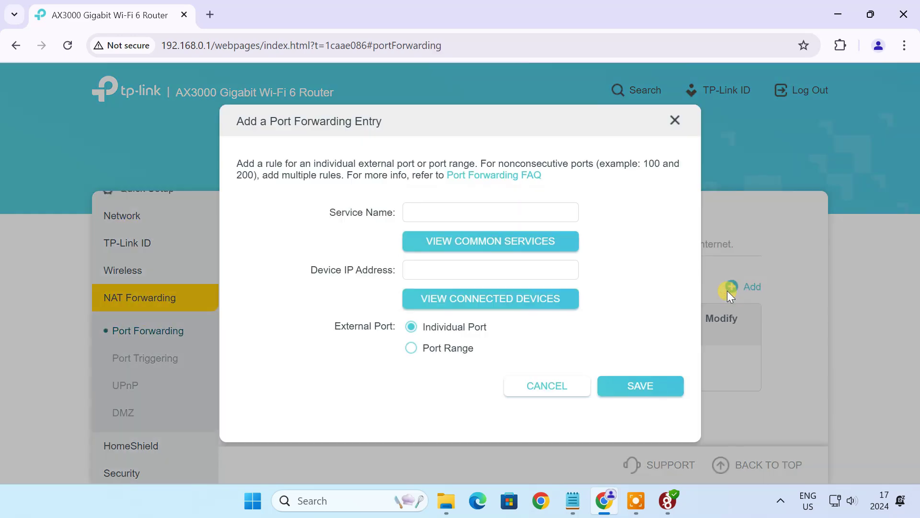
Step: Enter service name WireGuard, device IP 192.168.0.150, ports 51820, and save the rule
left_click(445, 212)
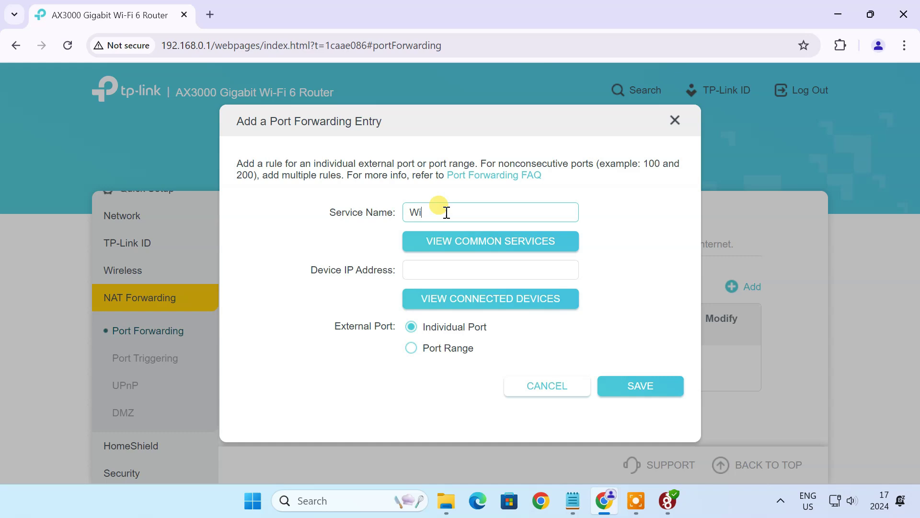
left_click(479, 273)
type("192.168.0.150")
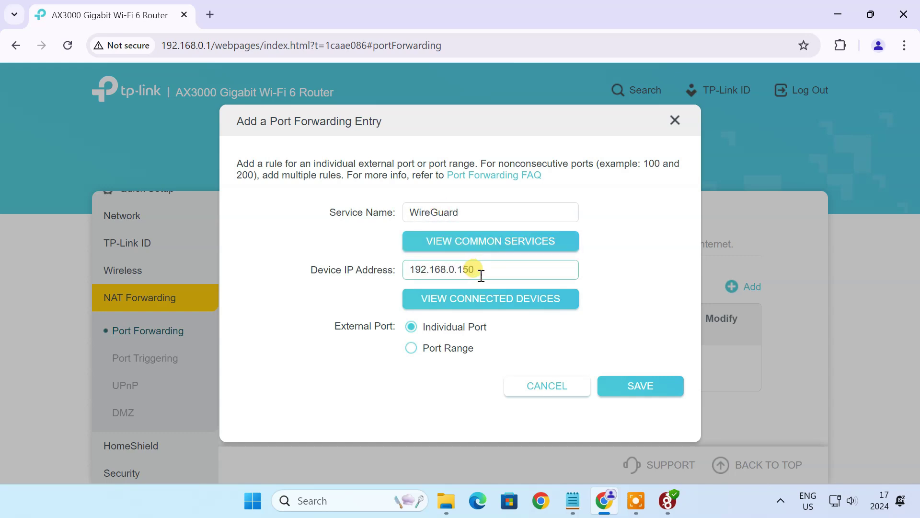
scroll(556, 331, "down", 2)
scroll(556, 330, "down", 2)
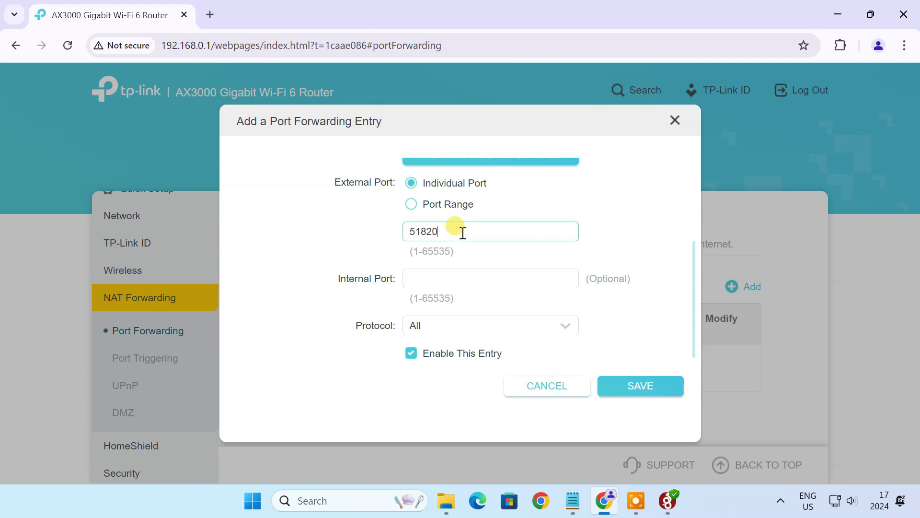
left_click(458, 274)
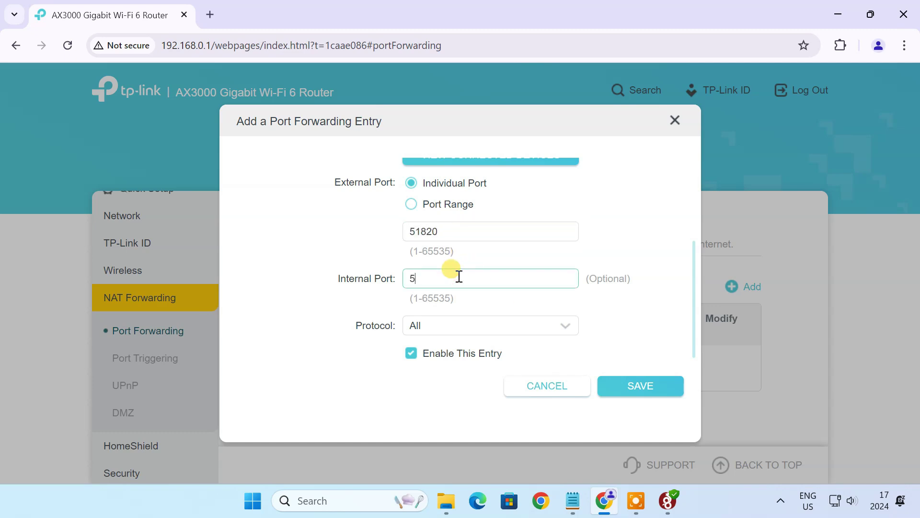
left_click(643, 393)
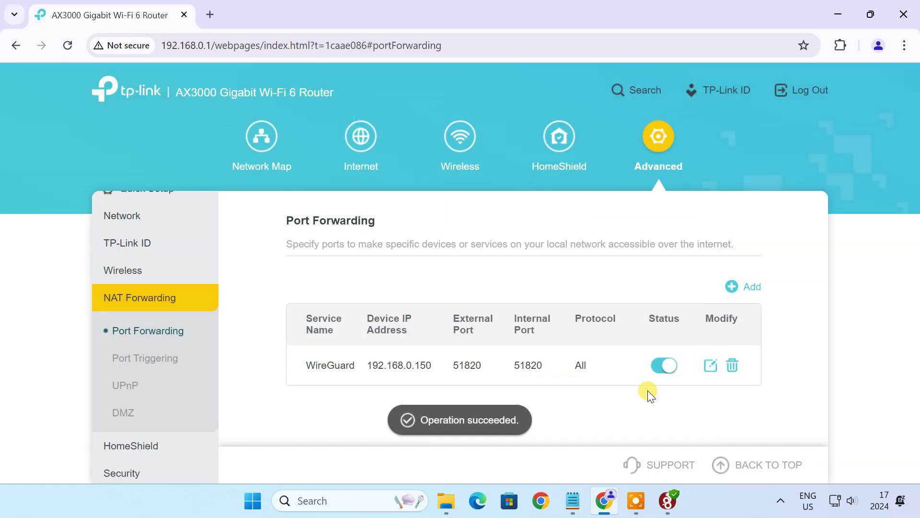
Step: Close Chrome to return to WireGuard showing the WireGuard-Server tunnel Active on port 51820
left_click(904, 15)
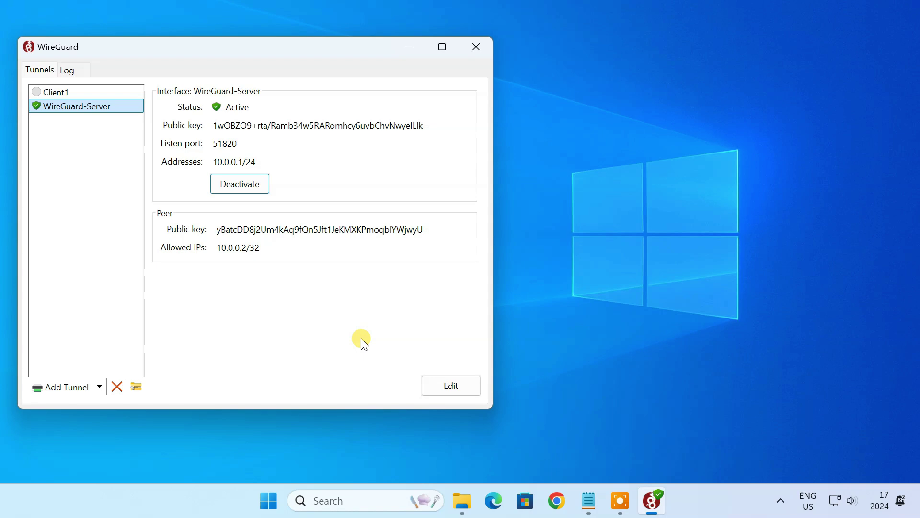